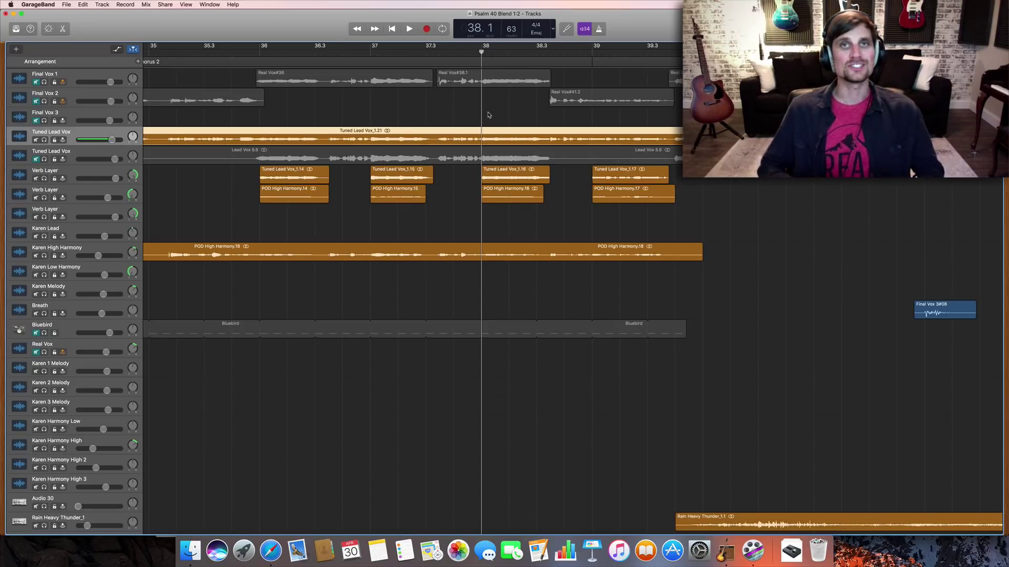
Play back the arrangement to hear the vocals, then stop
key(space)
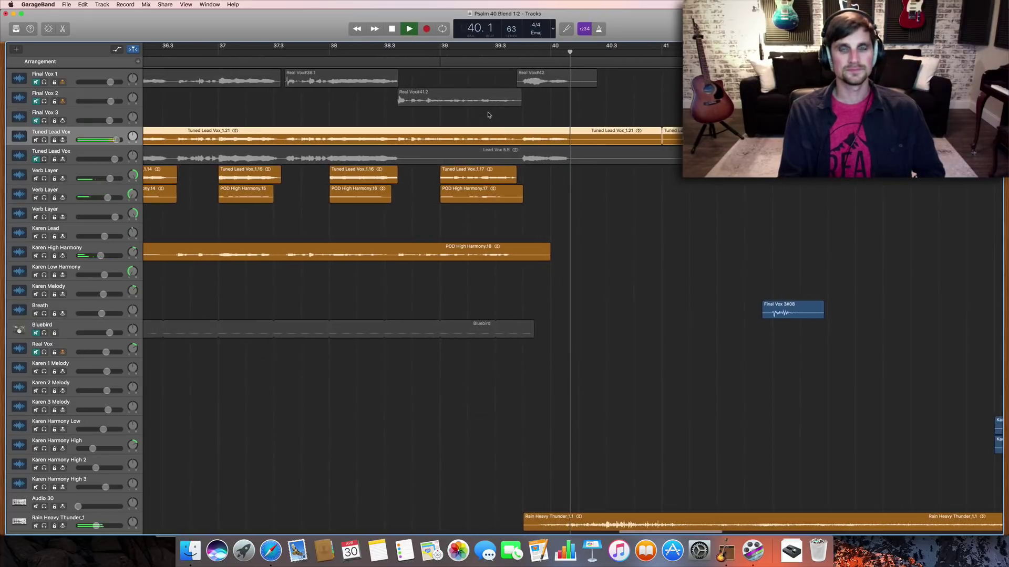
key(space)
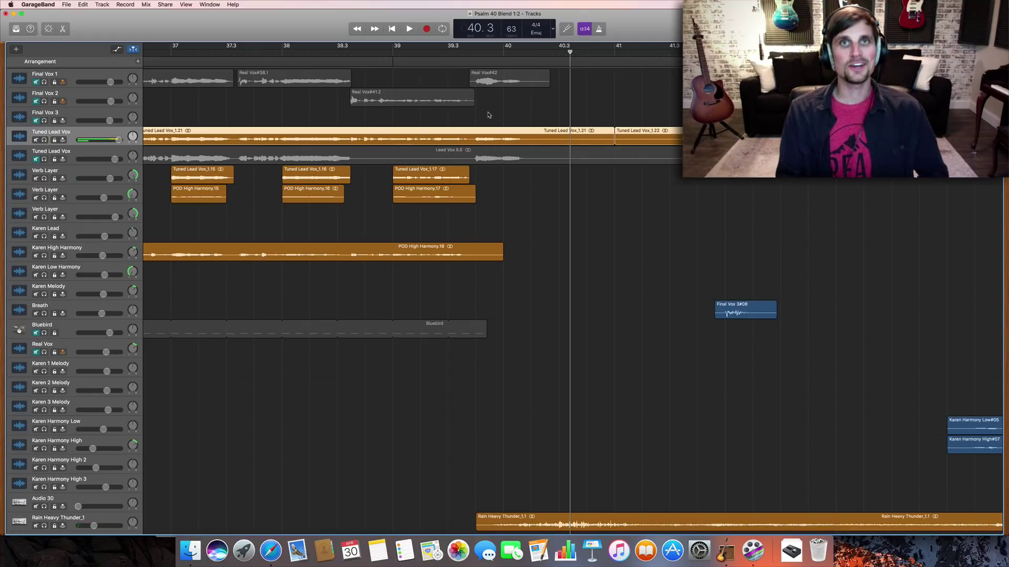
scroll(491, 109, left, 5)
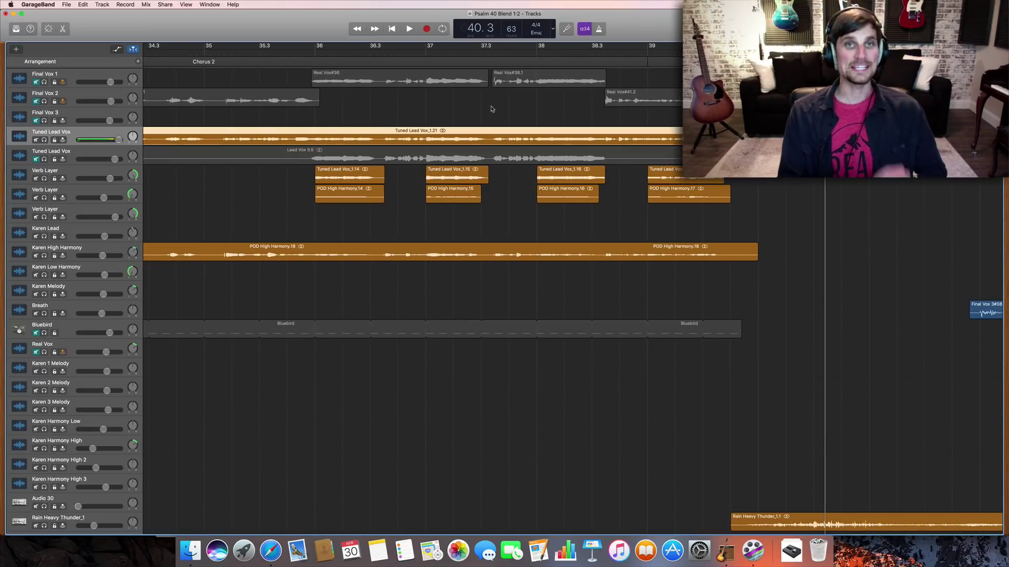
Add a new audio track, Audio 44, and paste a copy of Tuned Lead Vox at bar 33
click(15, 50)
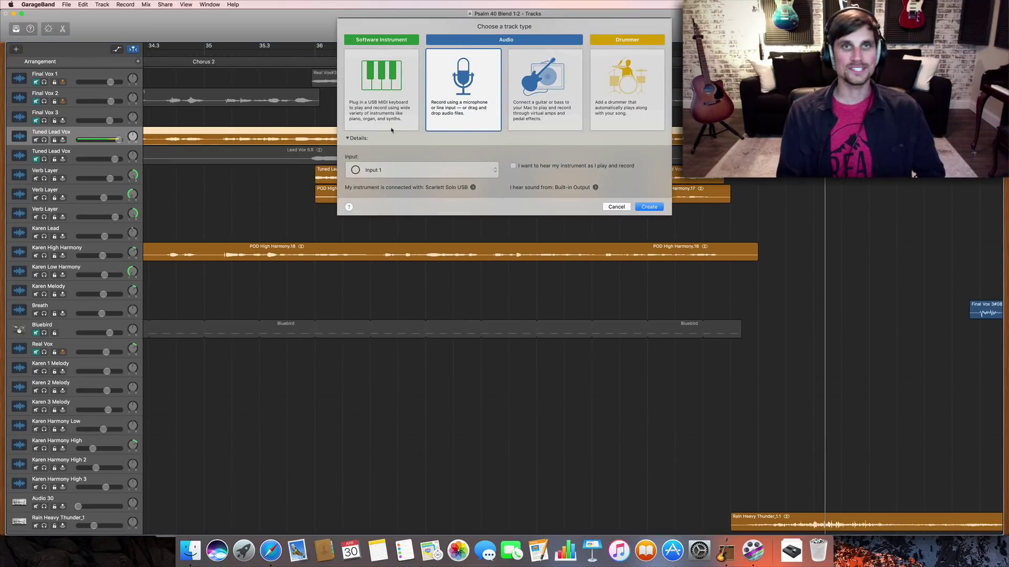
click(651, 210)
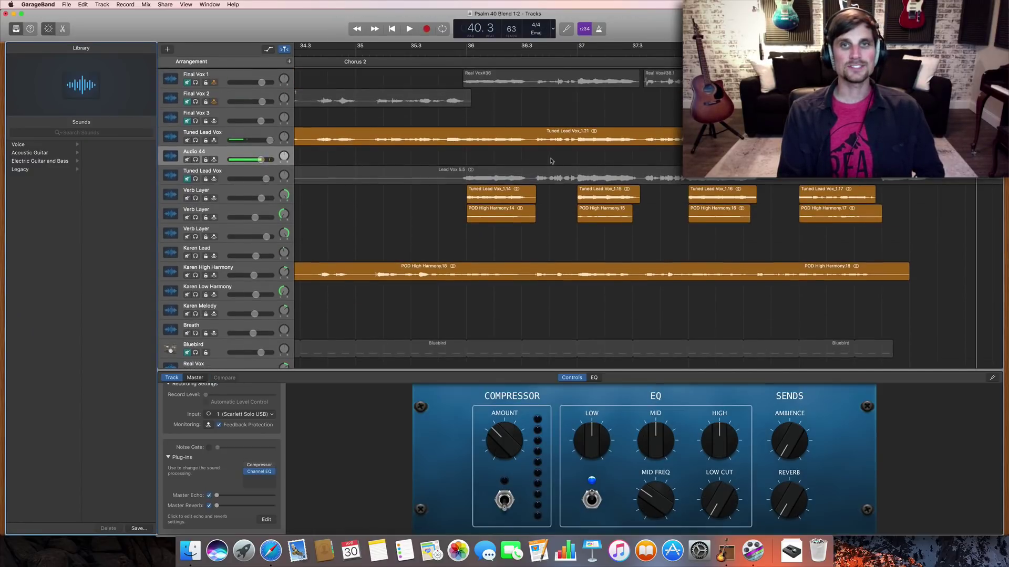
click(549, 139)
scroll(549, 140, left, 5)
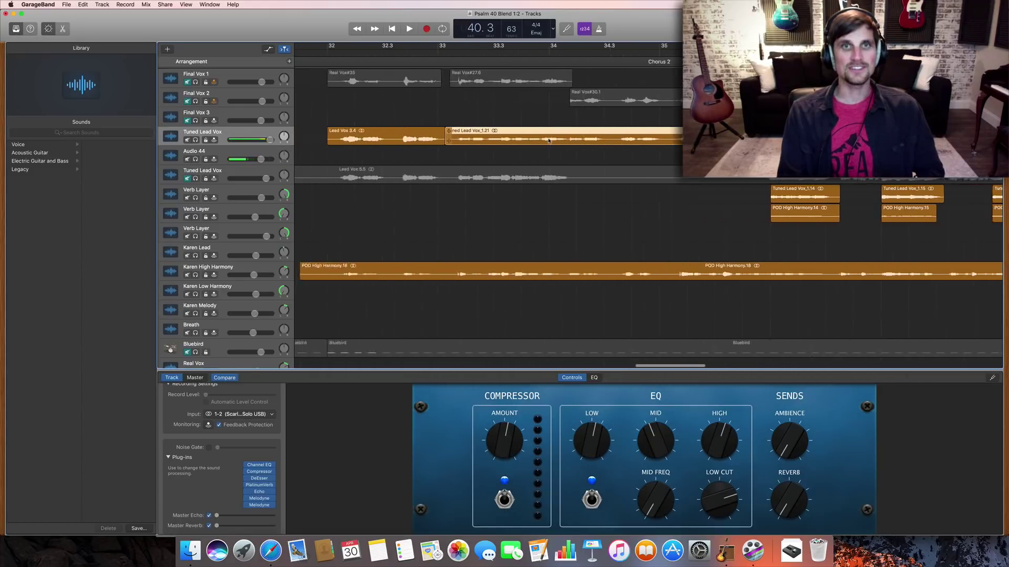
scroll(549, 140, left, 4)
click(635, 55)
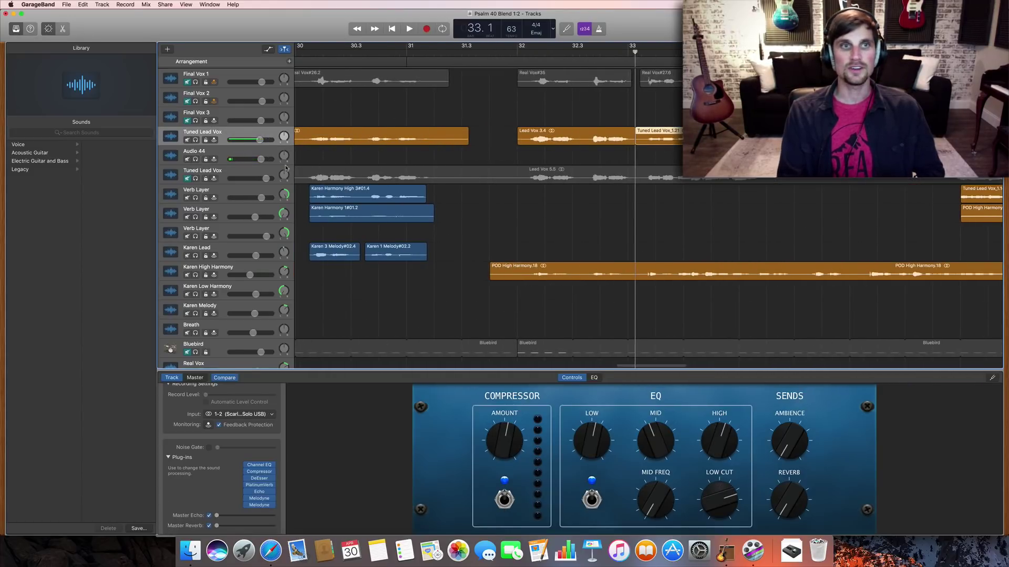
click(260, 154)
key(super+v)
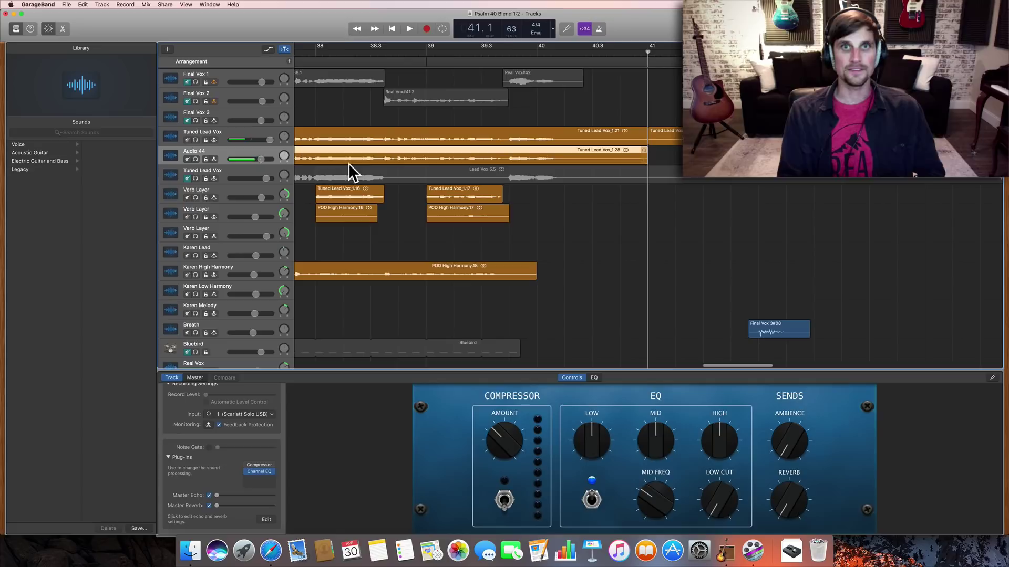
scroll(488, 136, left, 4)
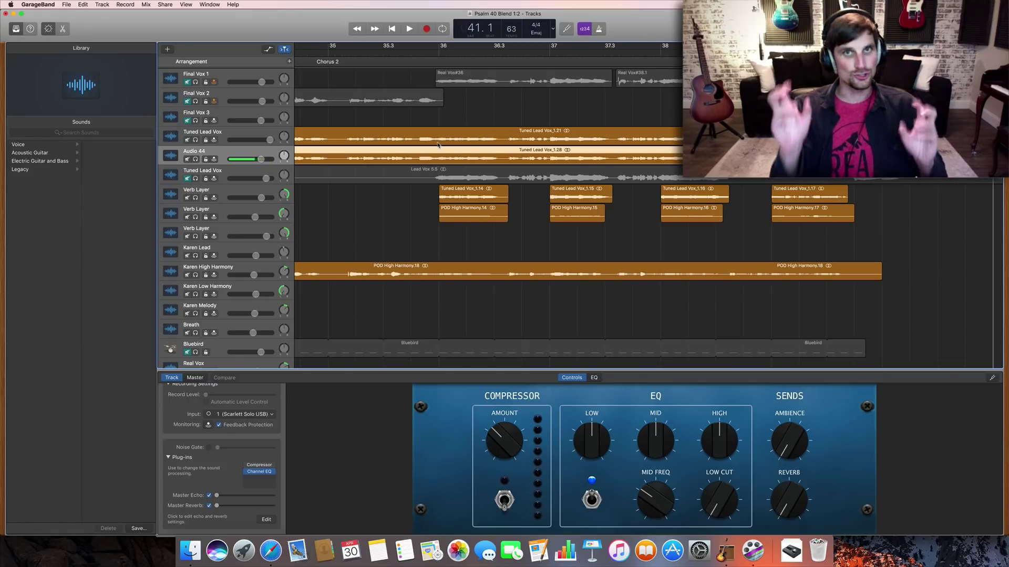
Mute the original Tuned Lead Vox and listen to the Audio 44 copy soloed
click(187, 140)
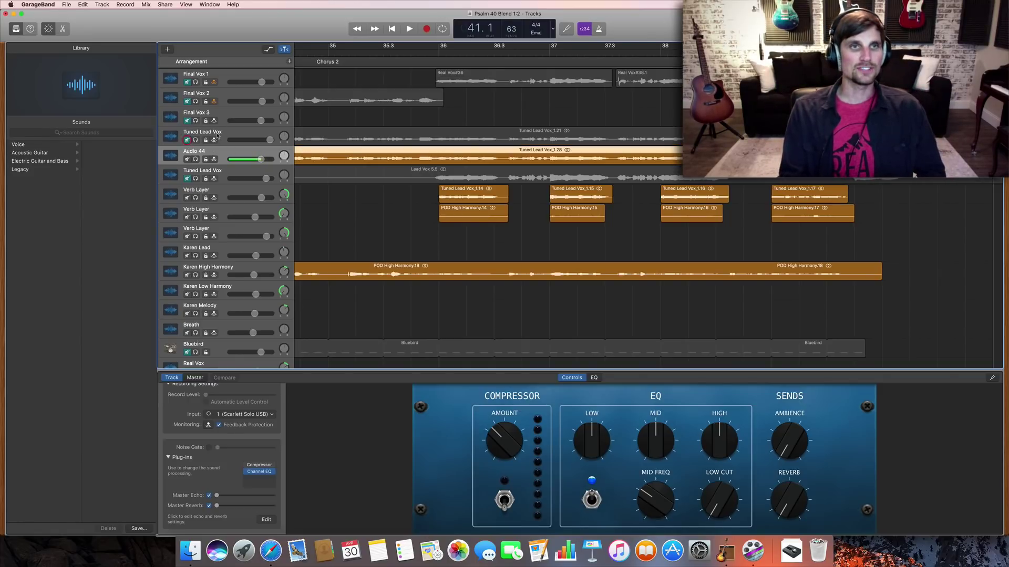
scroll(914, 175, right, 5)
key(space)
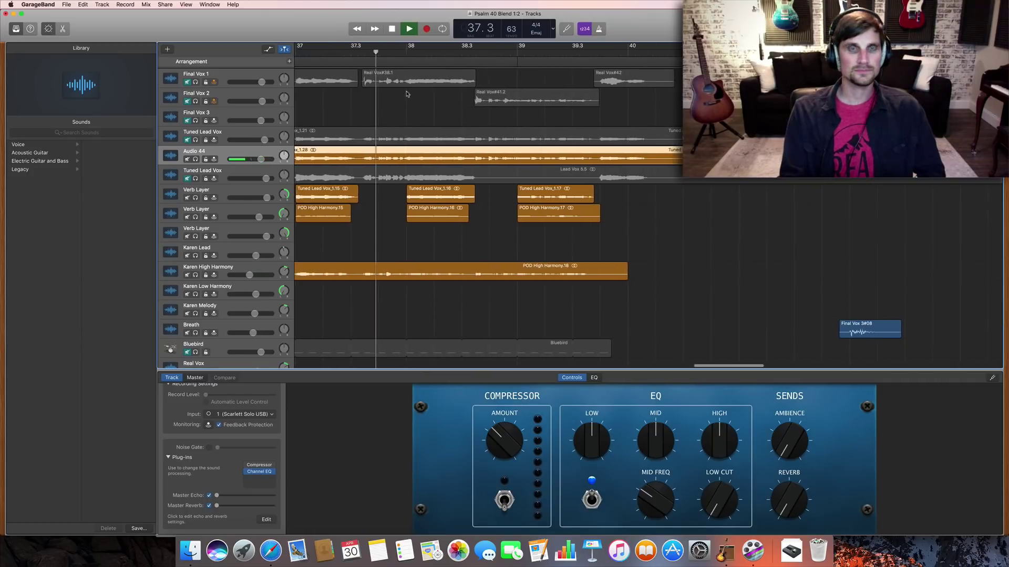
click(195, 160)
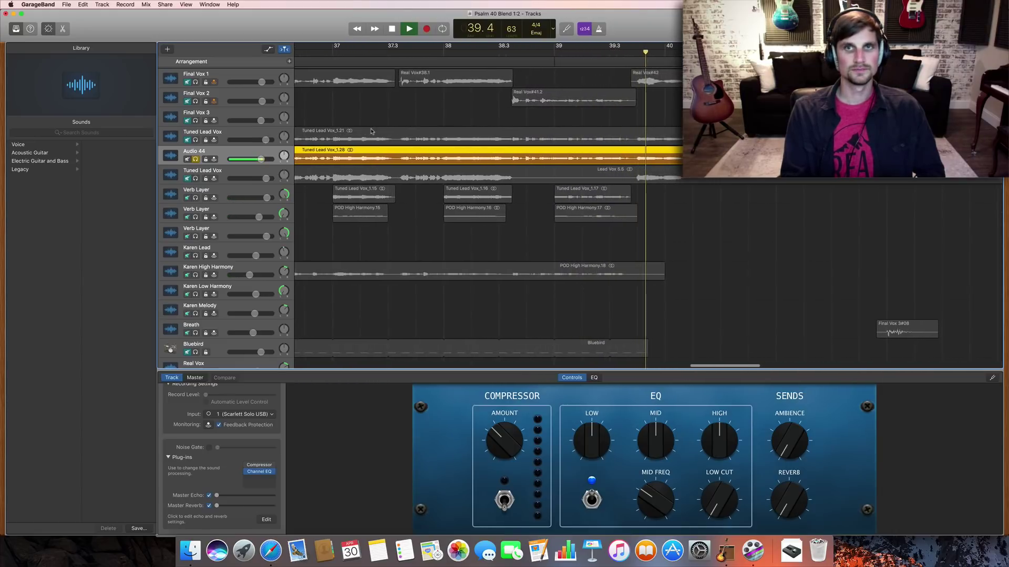
key(space)
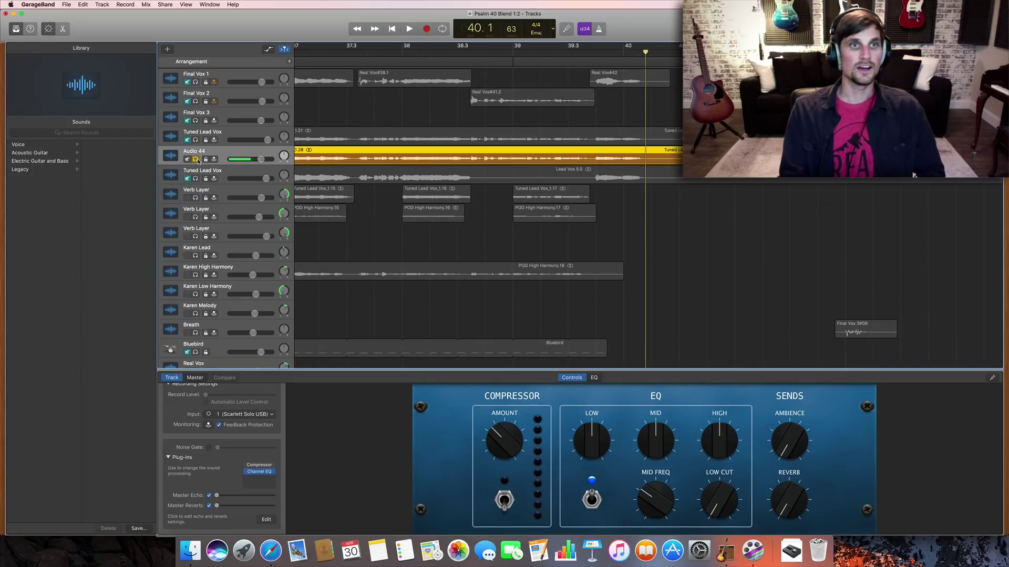
Move the solo from Audio 44 to Tuned Lead Vox and play from bar 37.4
click(196, 159)
click(194, 140)
scroll(331, 106, left, 2)
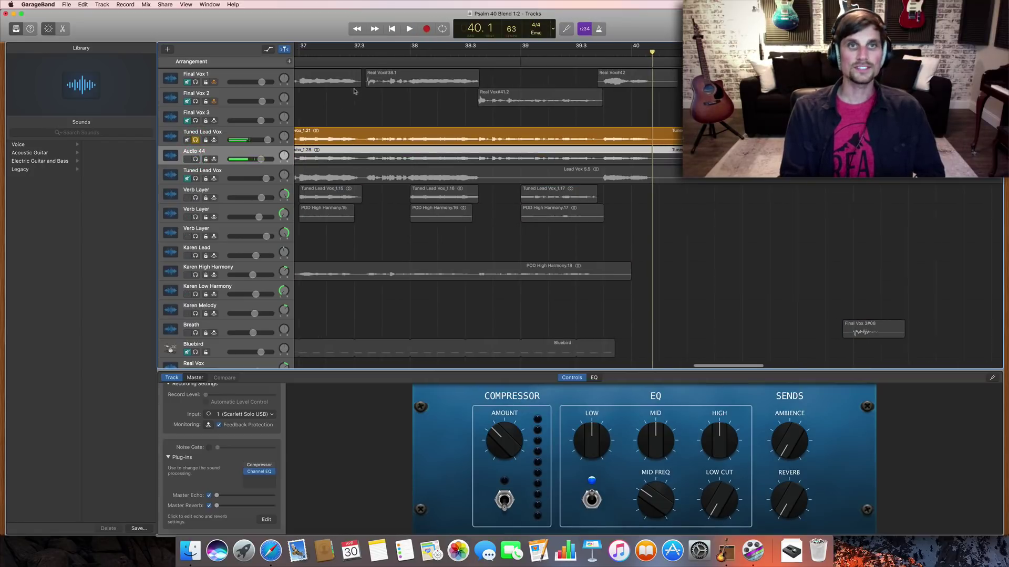
click(382, 51)
scroll(435, 117, left, 6)
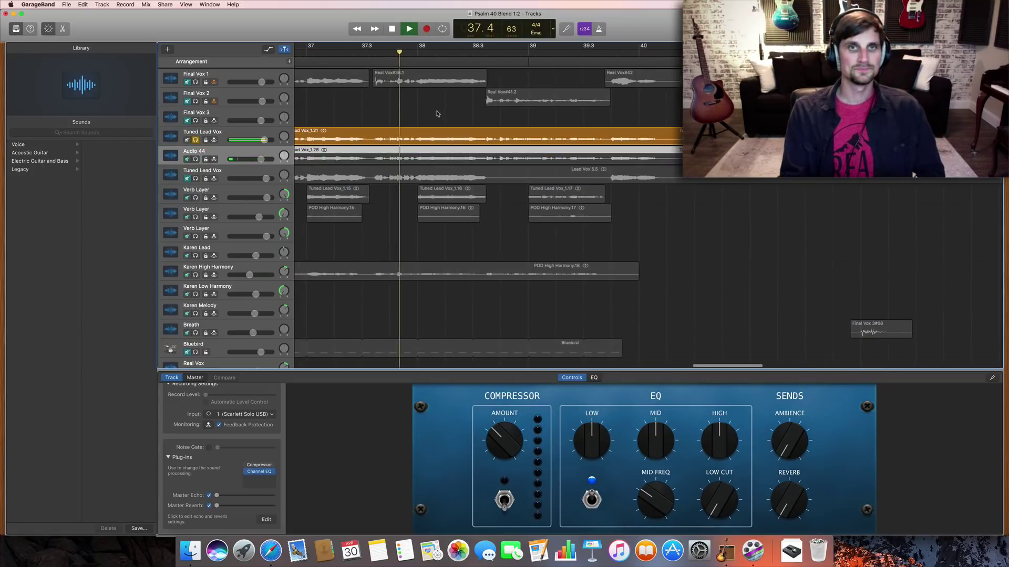
scroll(438, 115, left, 6)
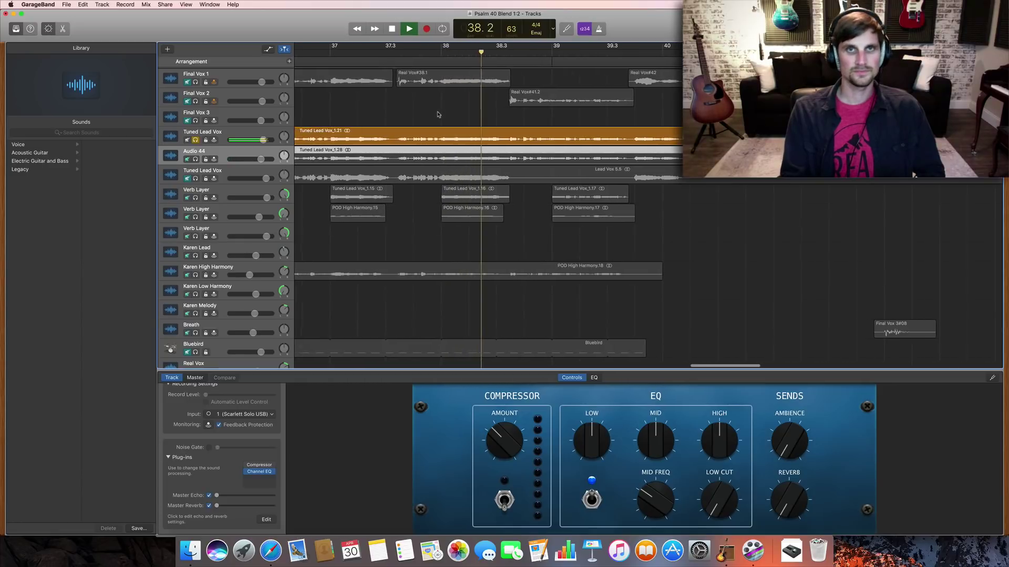
scroll(397, 110, left, 6)
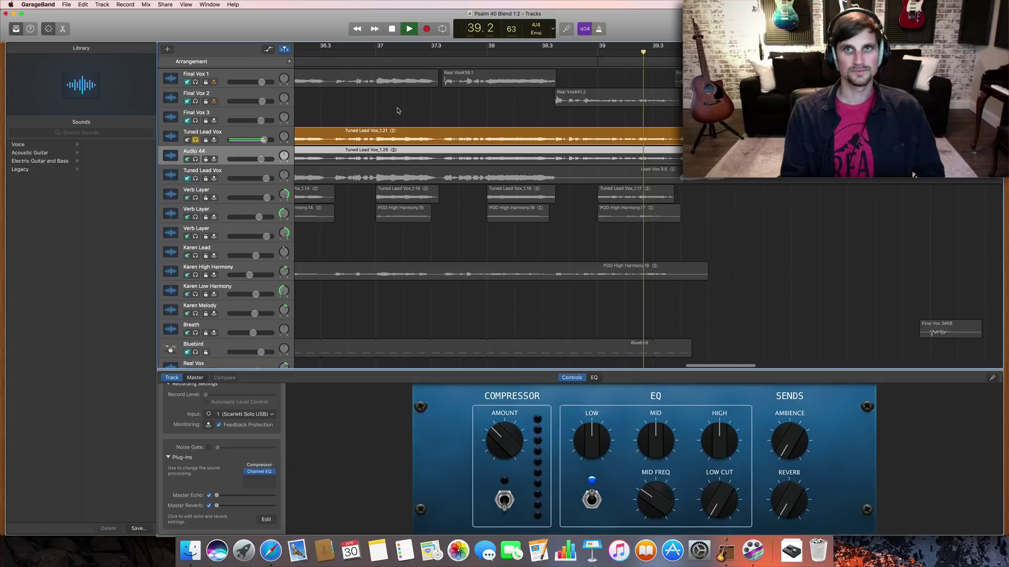
scroll(398, 111, right, 8)
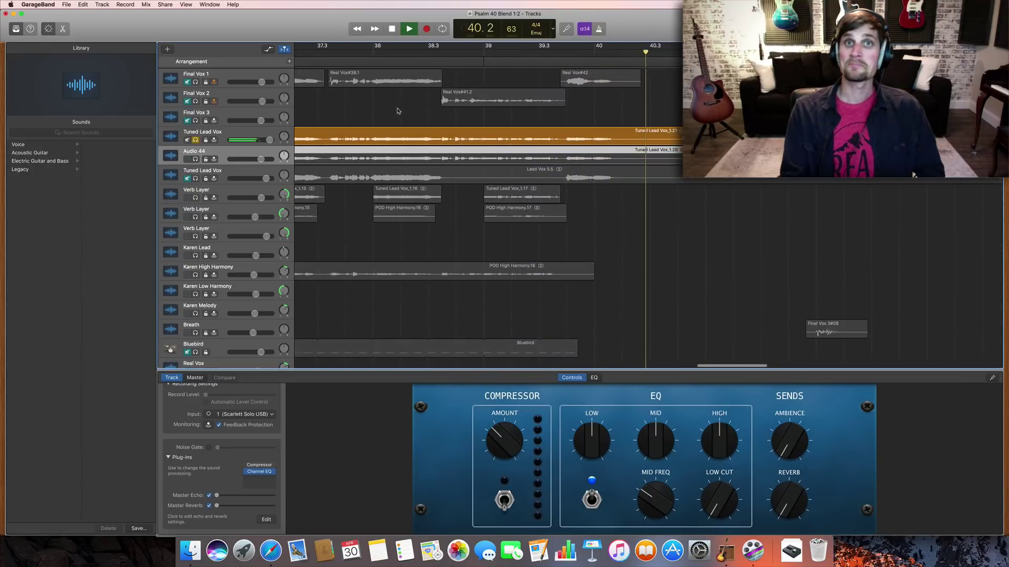
key(space)
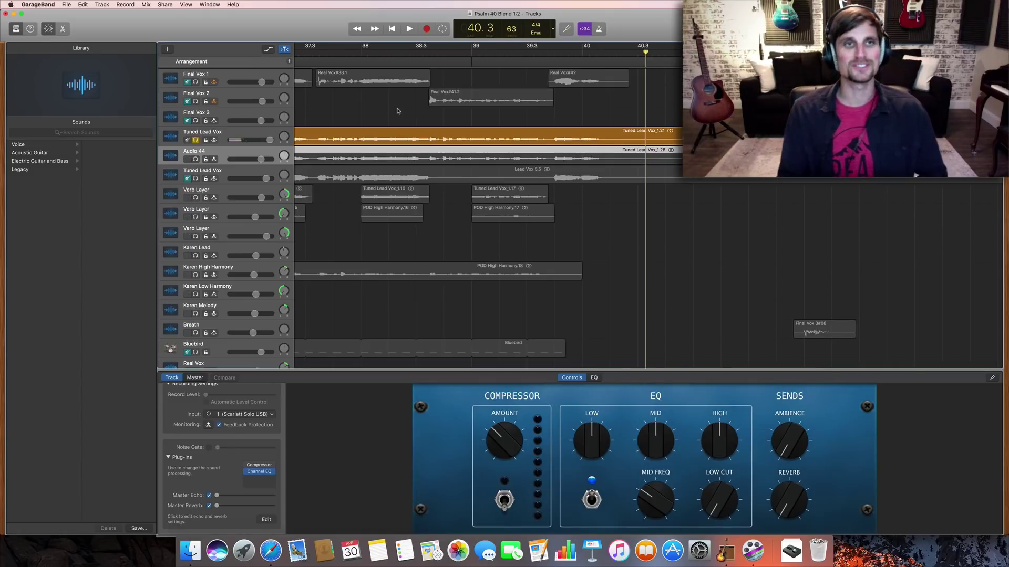
scroll(383, 130, left, 5)
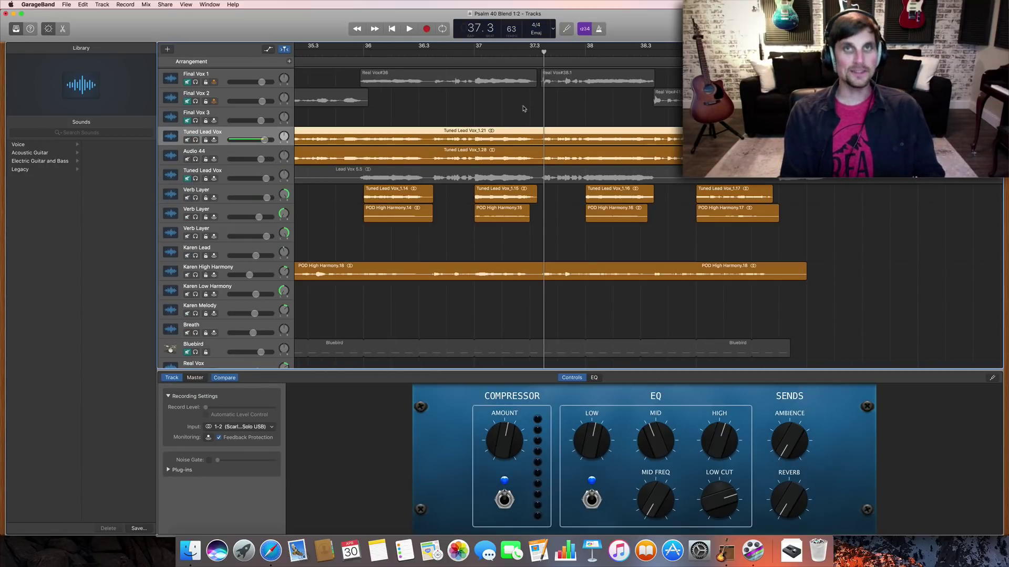
Reveal the Tuned Lead Vox plug-in list: Channel EQ, Compressor, DeEsser, PlatinumVerb, Echo, Melodyne
scroll(523, 109, down, 5)
scroll(529, 108, up, 5)
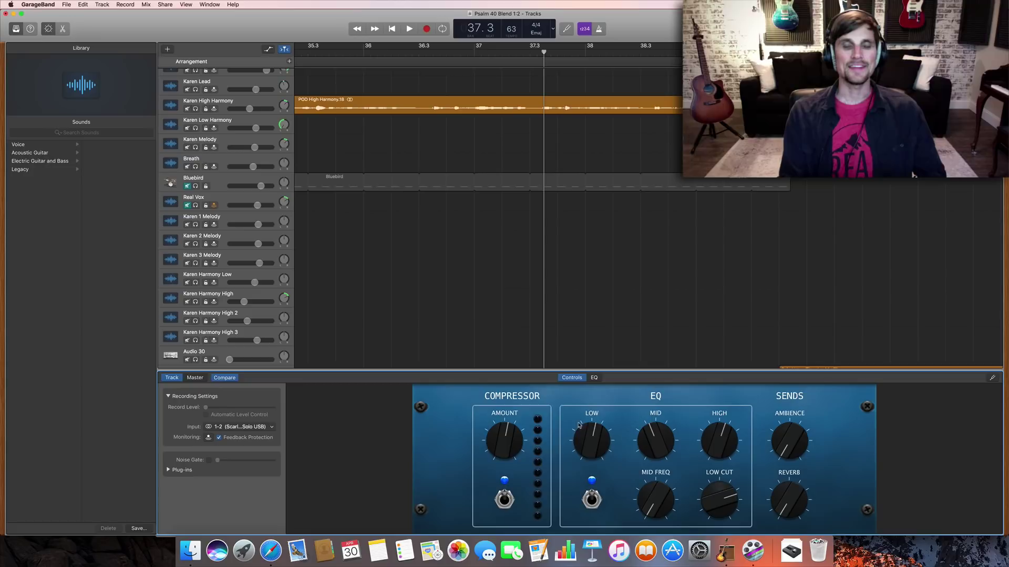
scroll(571, 318, up, 5)
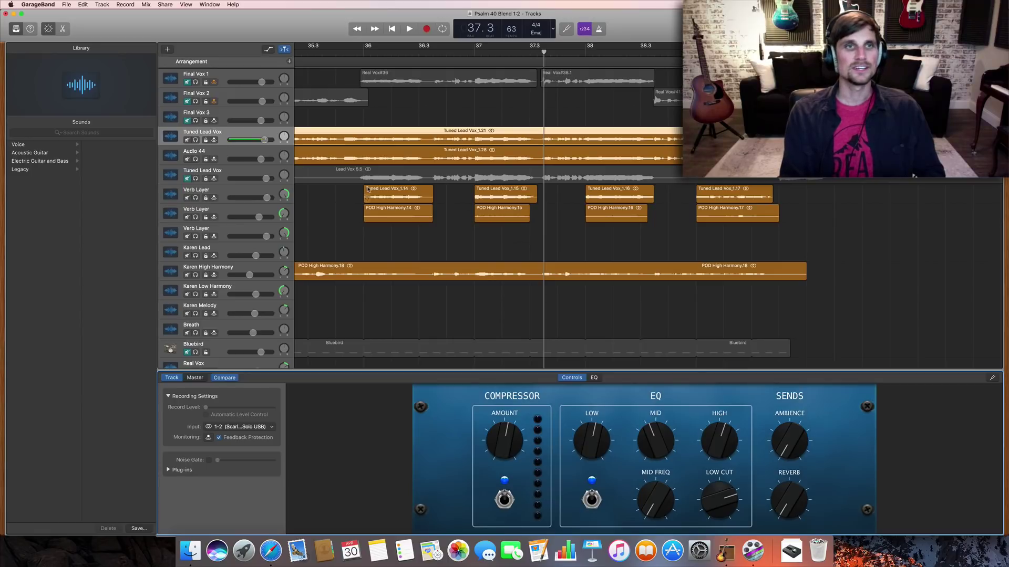
click(168, 470)
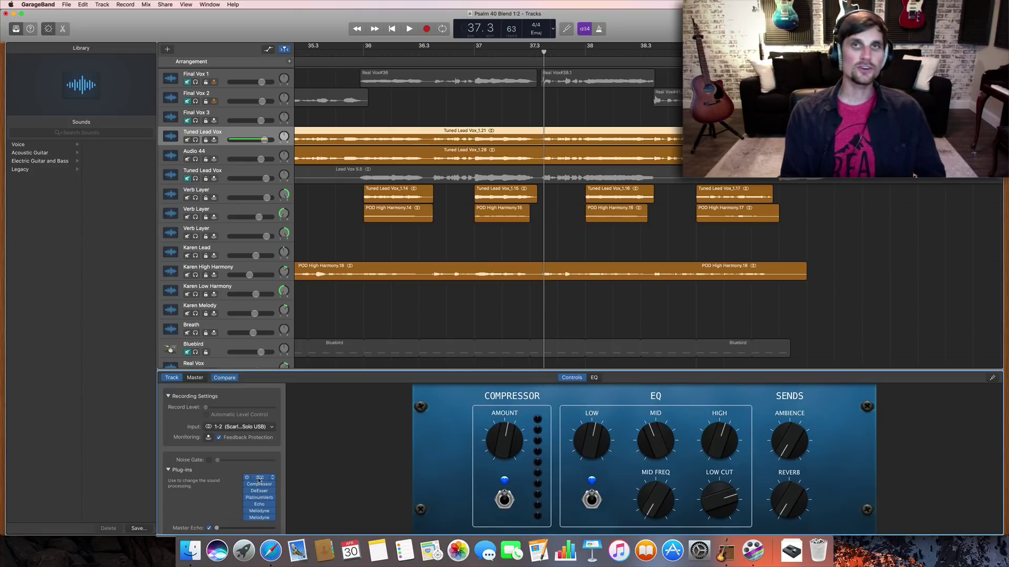
Select Audio 44 and raise its EQ high-pass cutoff to about 144 Hz
click(259, 479)
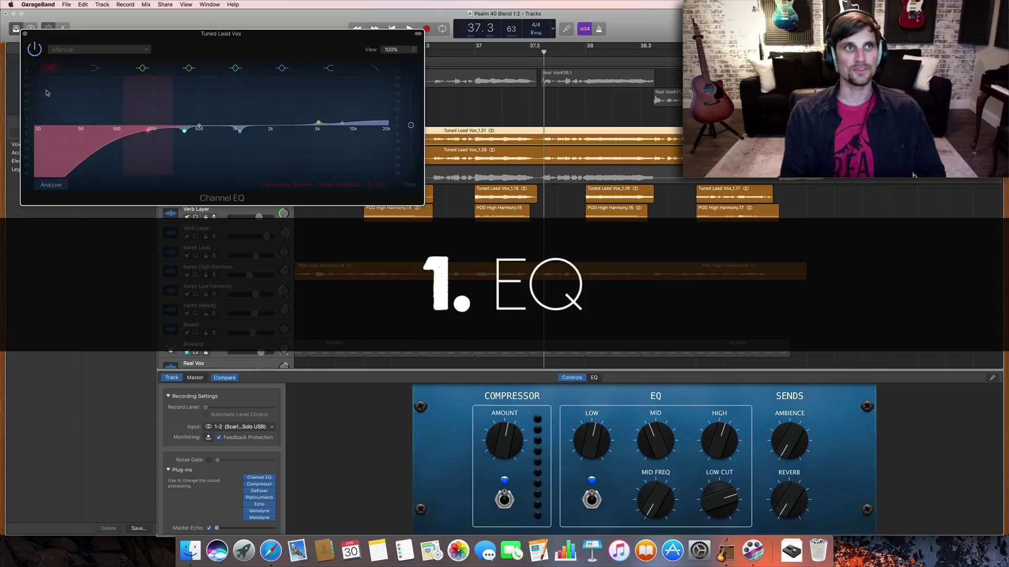
click(24, 33)
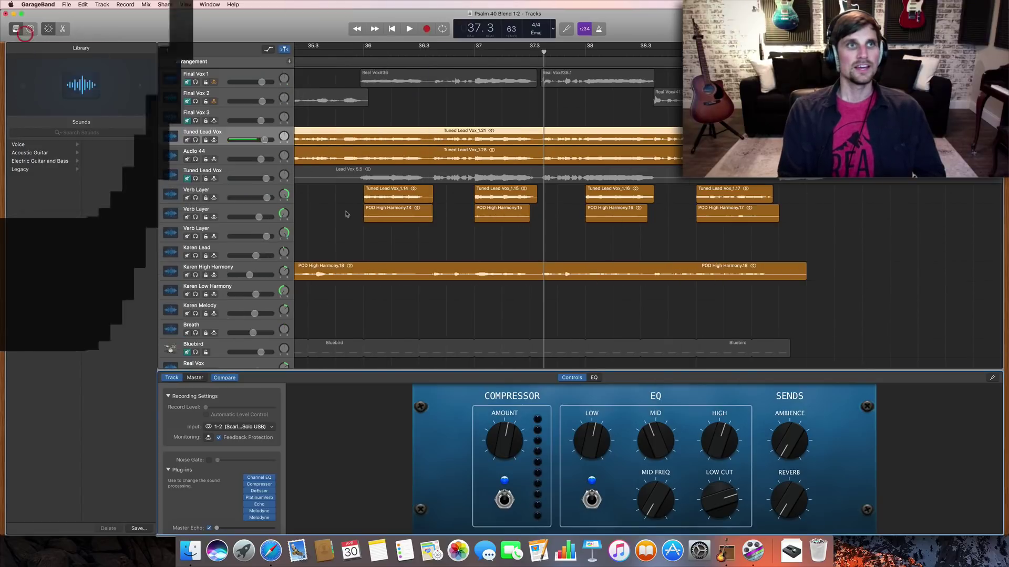
click(595, 379)
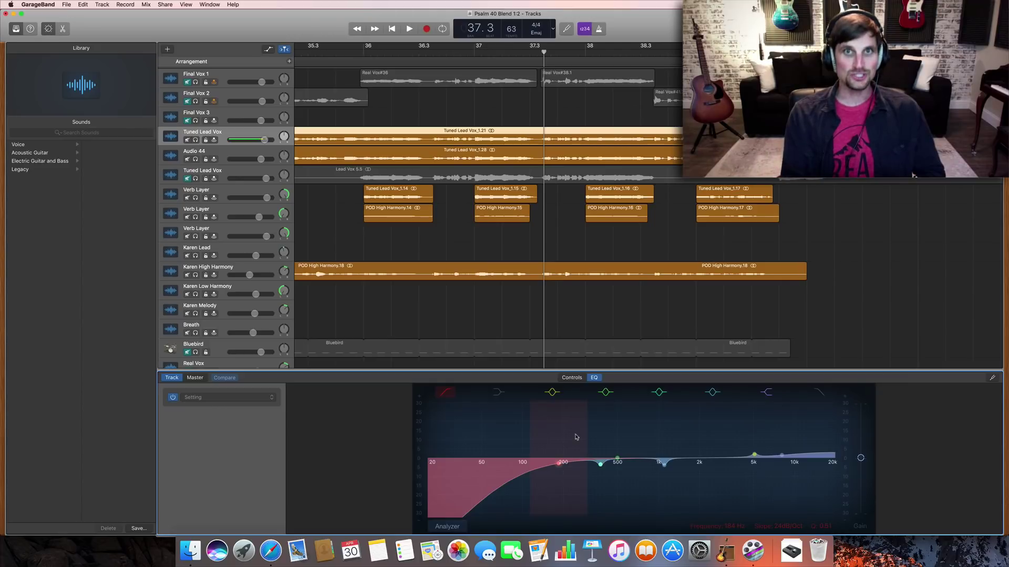
click(229, 155)
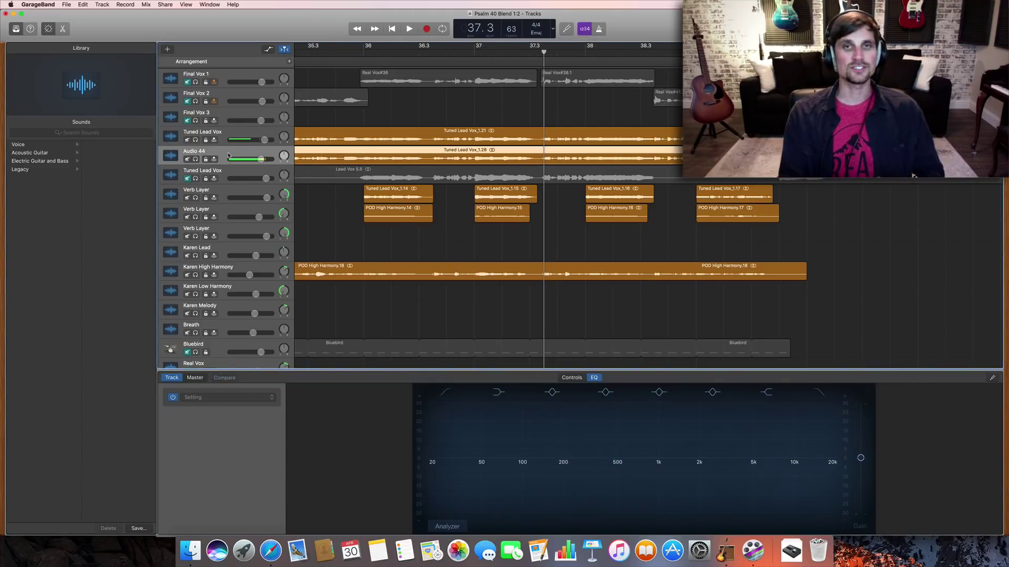
click(572, 378)
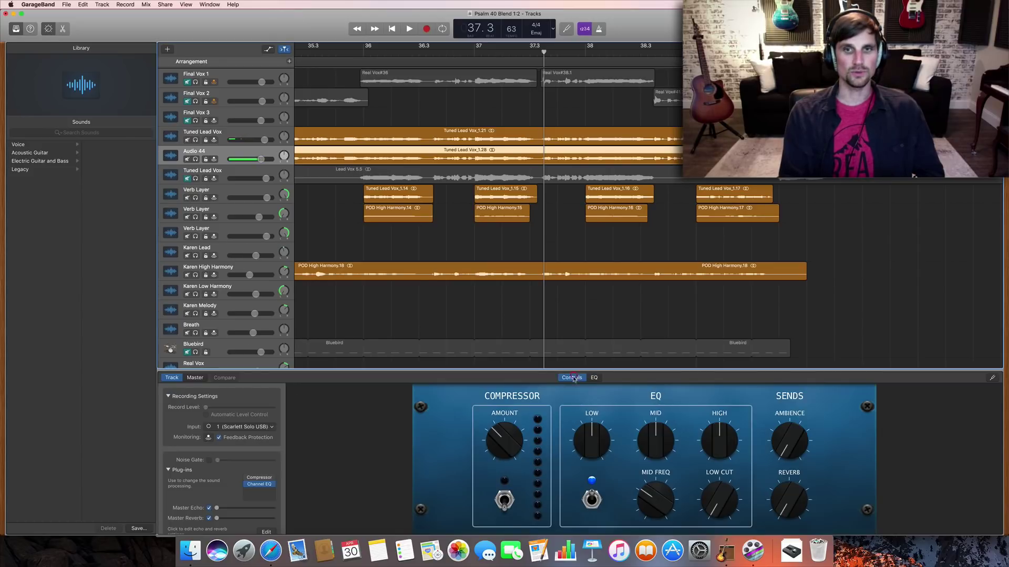
click(597, 378)
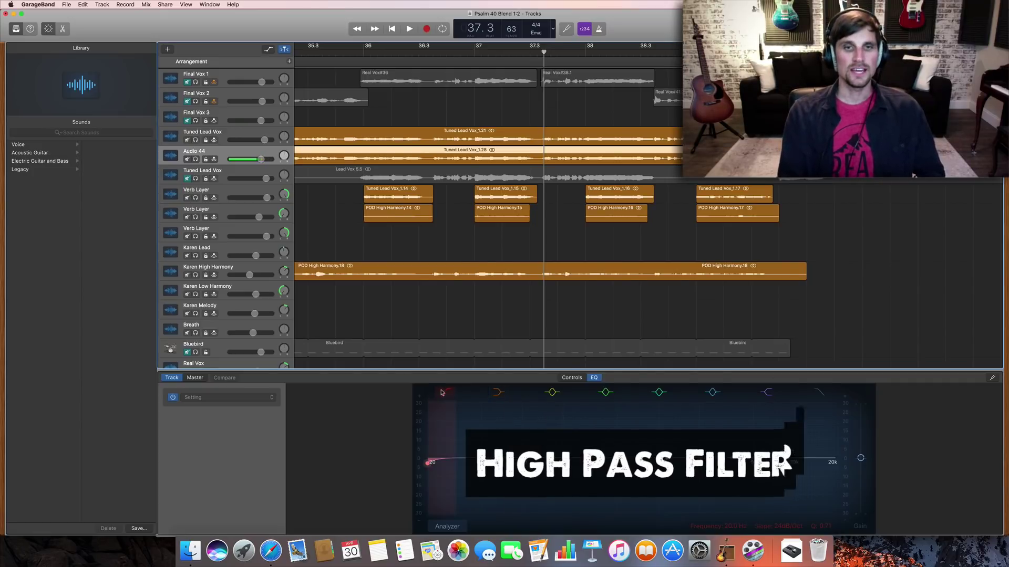
drag(427, 465, 555, 471)
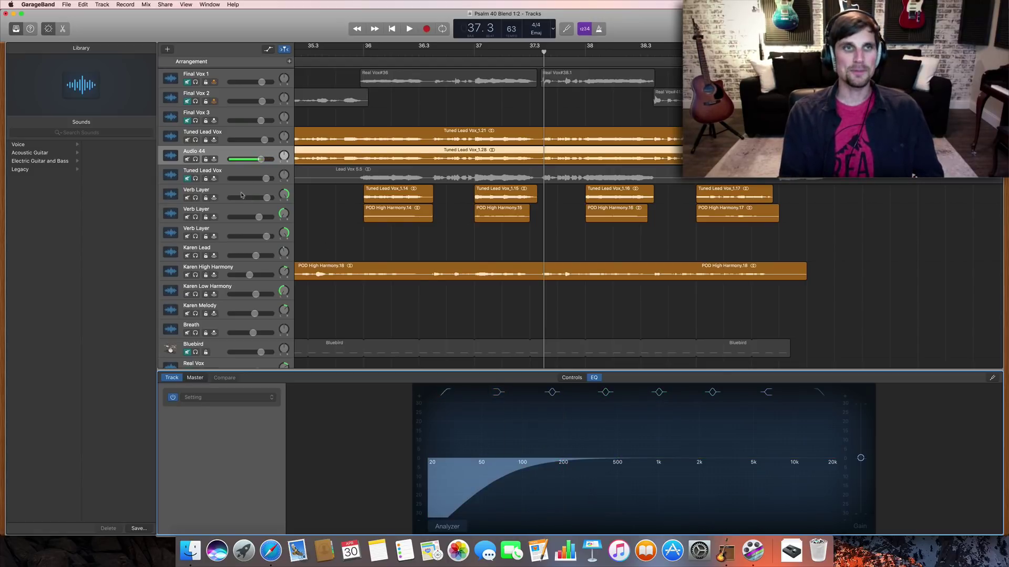
Solo Audio 44, enable the Low Cut band and push it to about 188 Hz
click(195, 159)
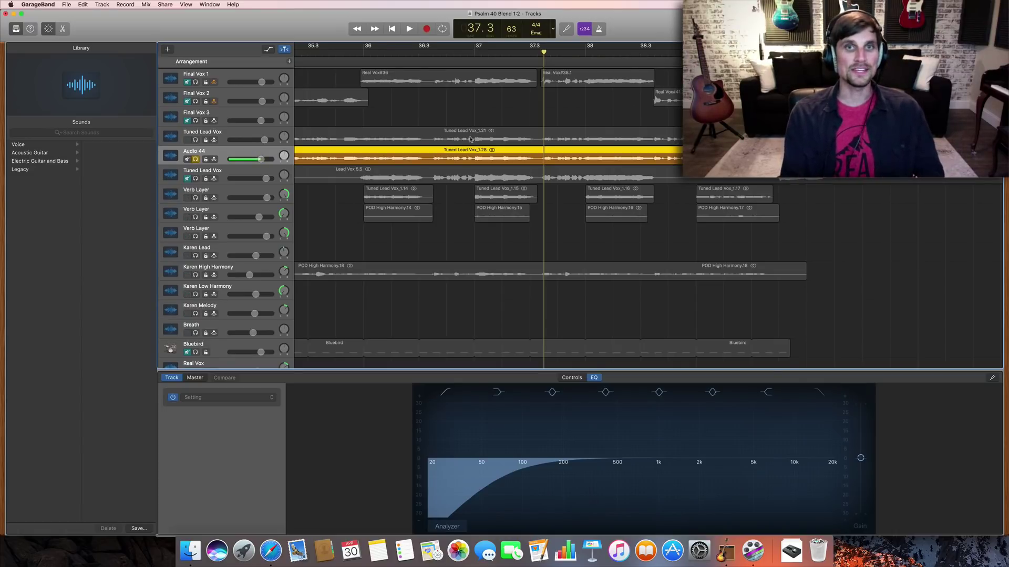
click(454, 52)
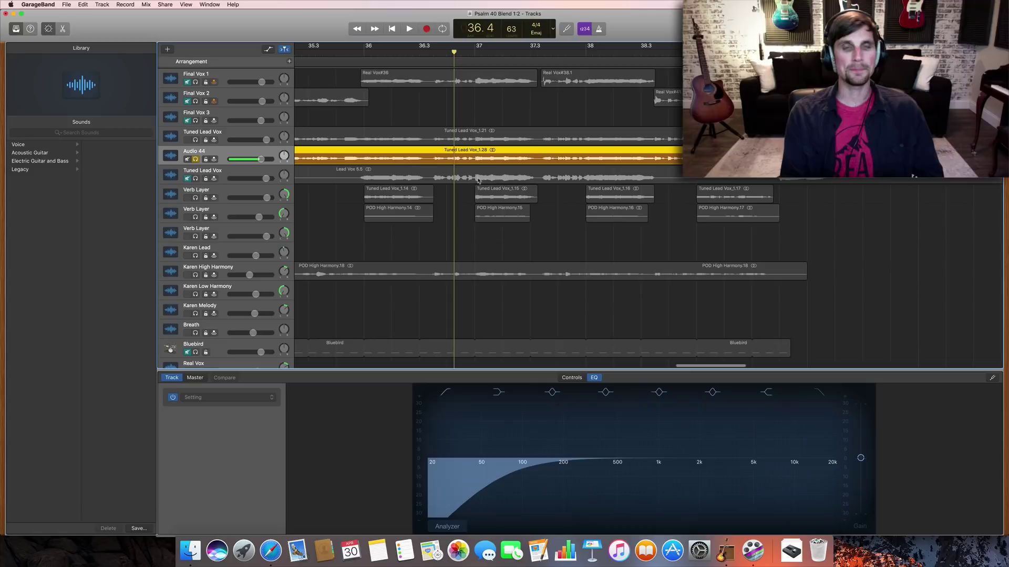
click(517, 469)
click(445, 392)
key(space)
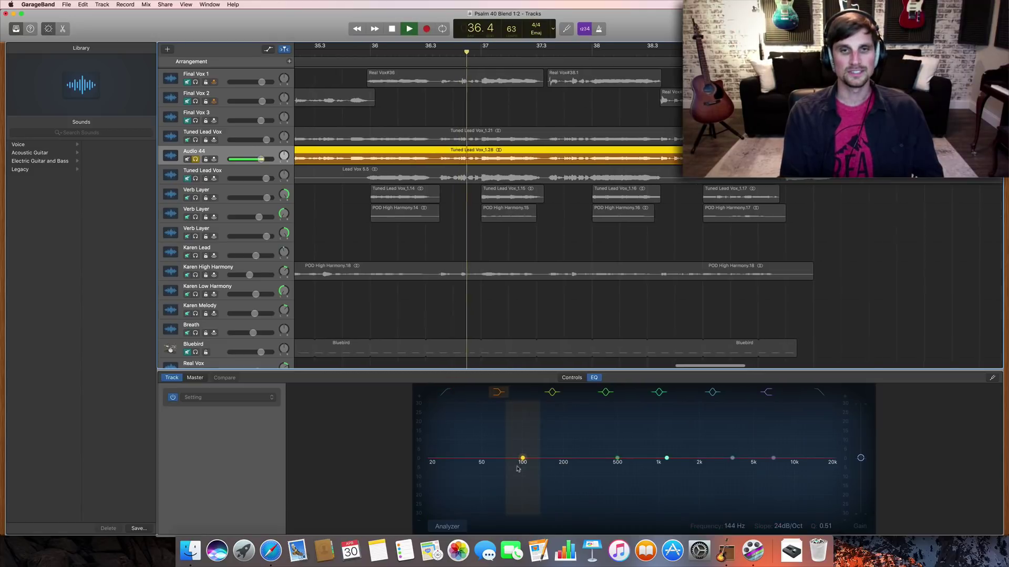
click(444, 394)
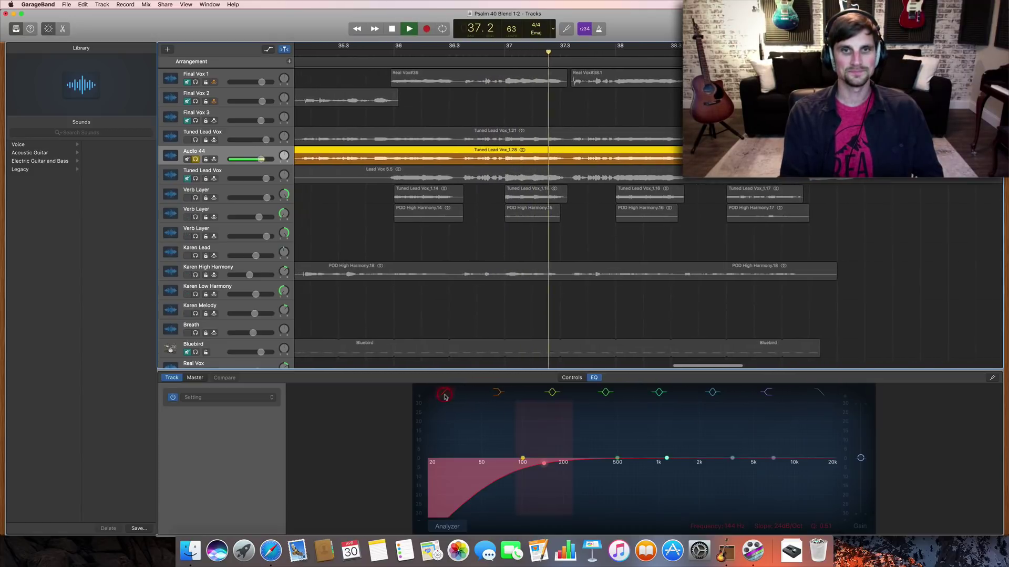
drag(544, 463, 564, 464)
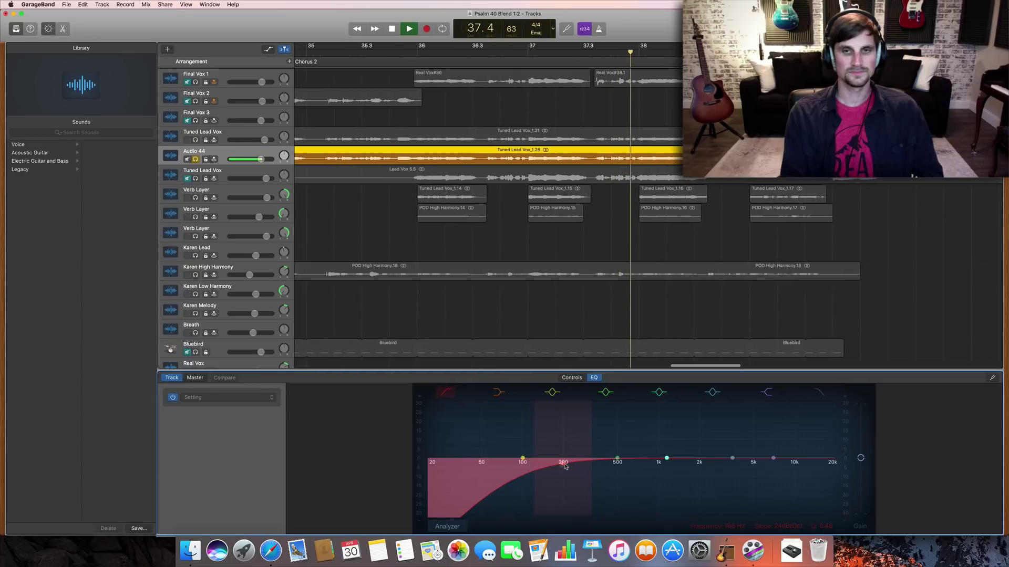
key(space)
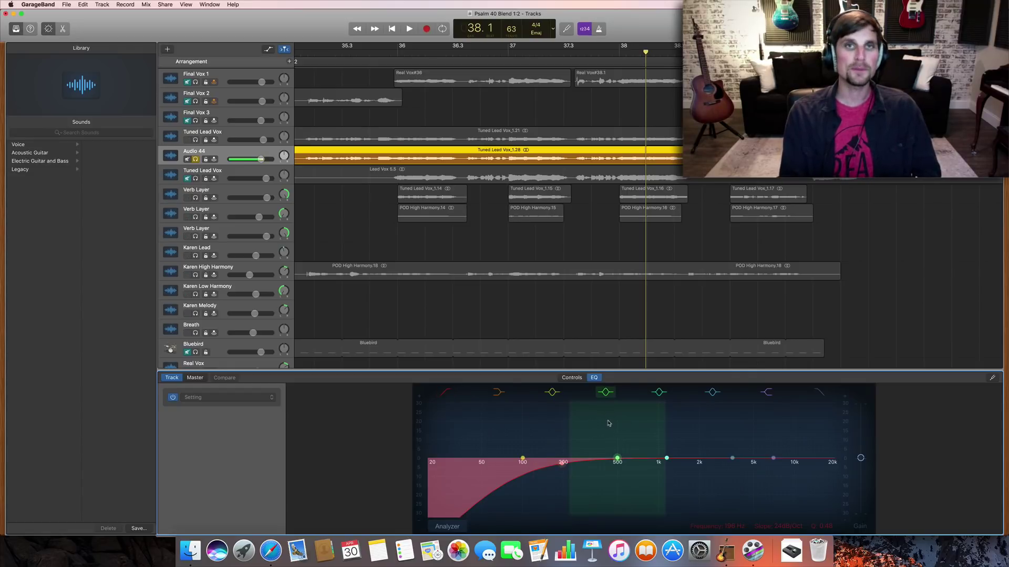
Sweep a narrow EQ band around 1 kHz into a roughly −3 dB dip near 970 Hz
drag(666, 460, 659, 403)
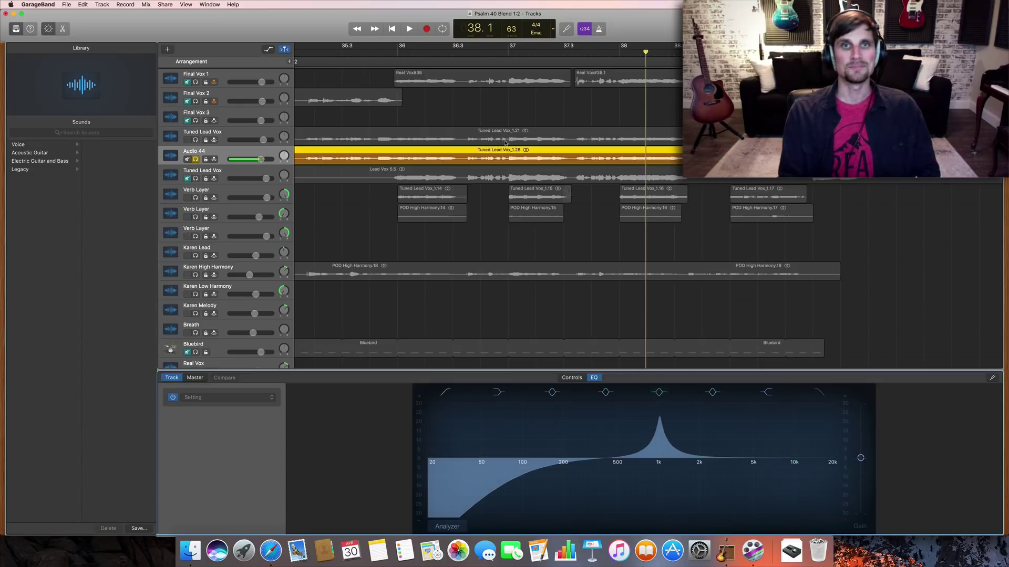
click(455, 57)
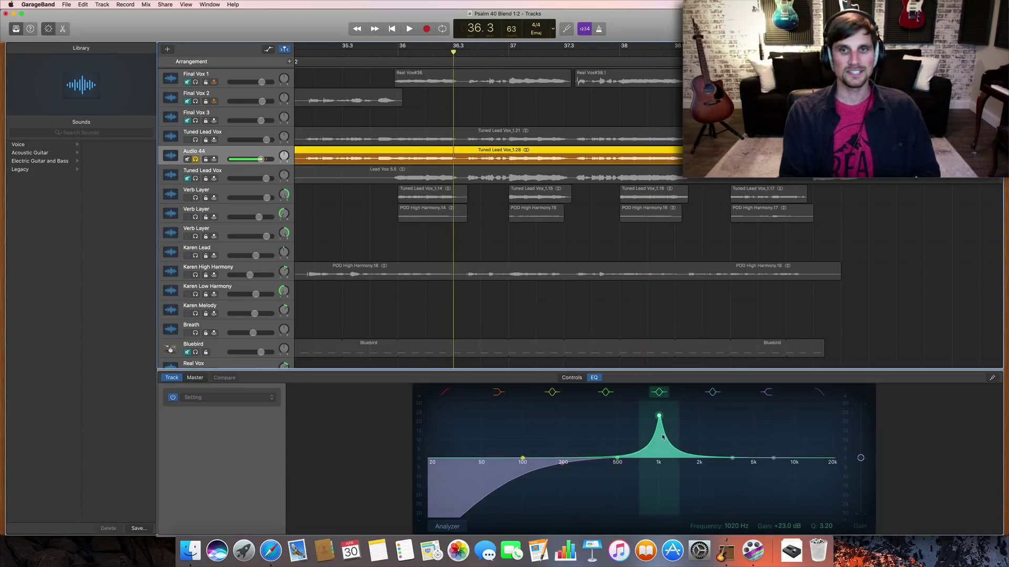
key(space)
drag(662, 437, 655, 482)
key(space)
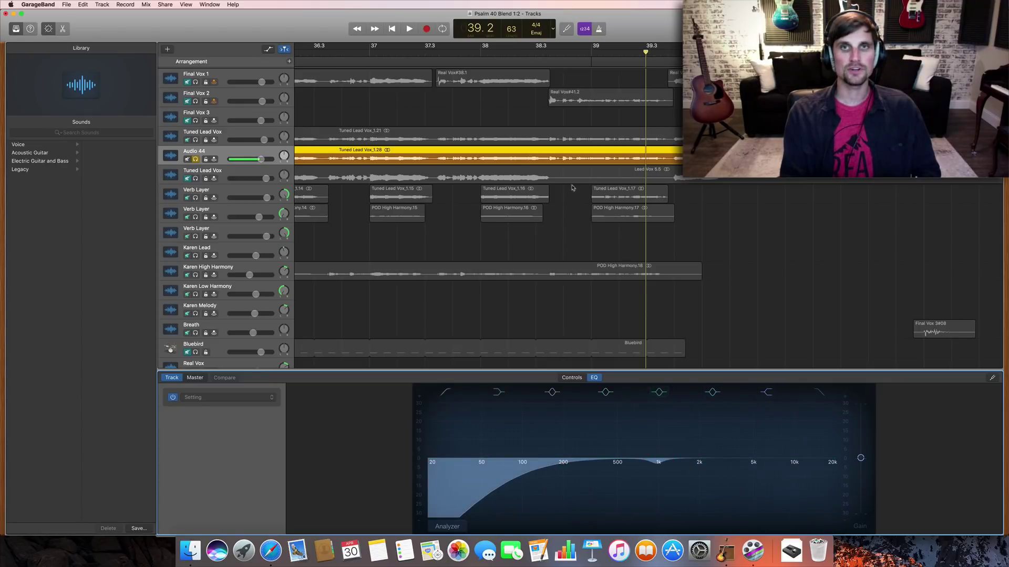
Play from bar 37.3 and bypass the Channel EQ to compare
click(435, 53)
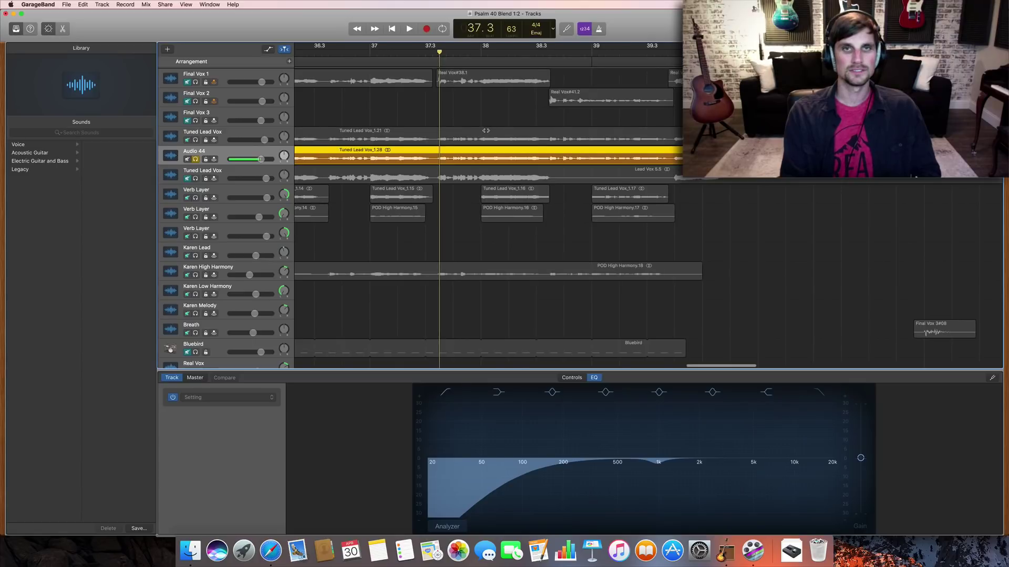
key(space)
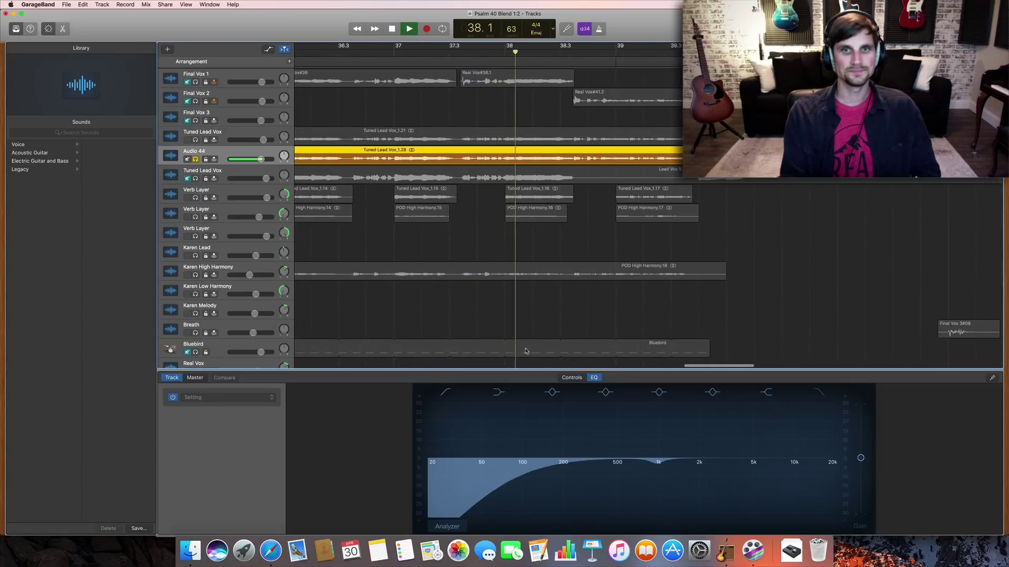
click(571, 378)
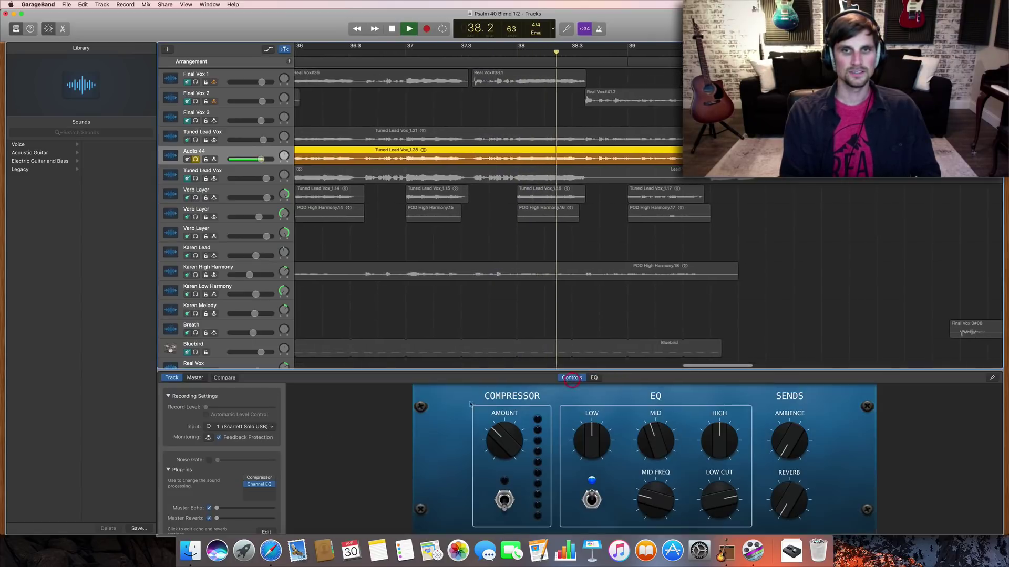
click(246, 484)
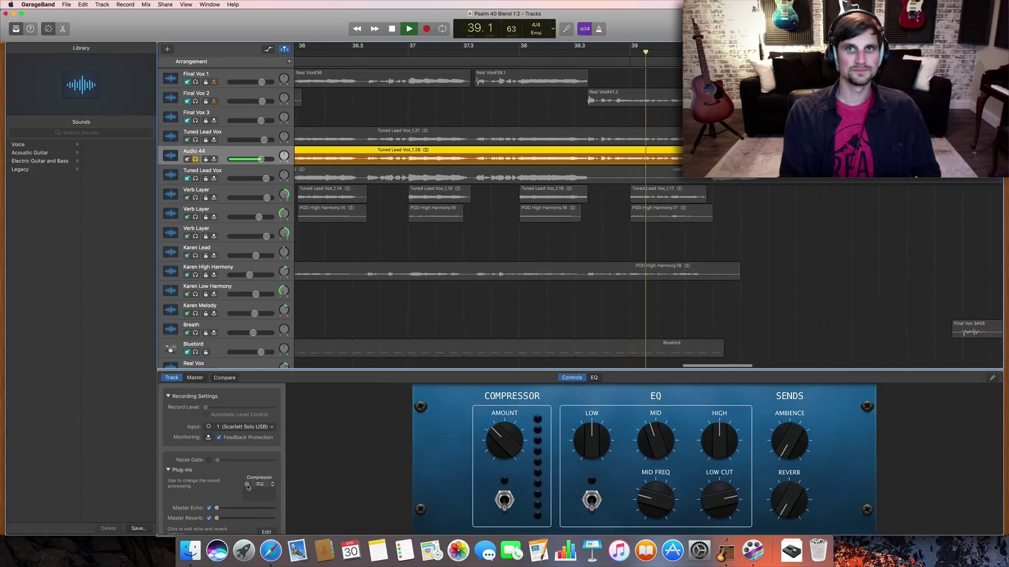
Re-enable the Channel EQ and boost a high shelf starting near 7000 Hz
click(247, 484)
key(space)
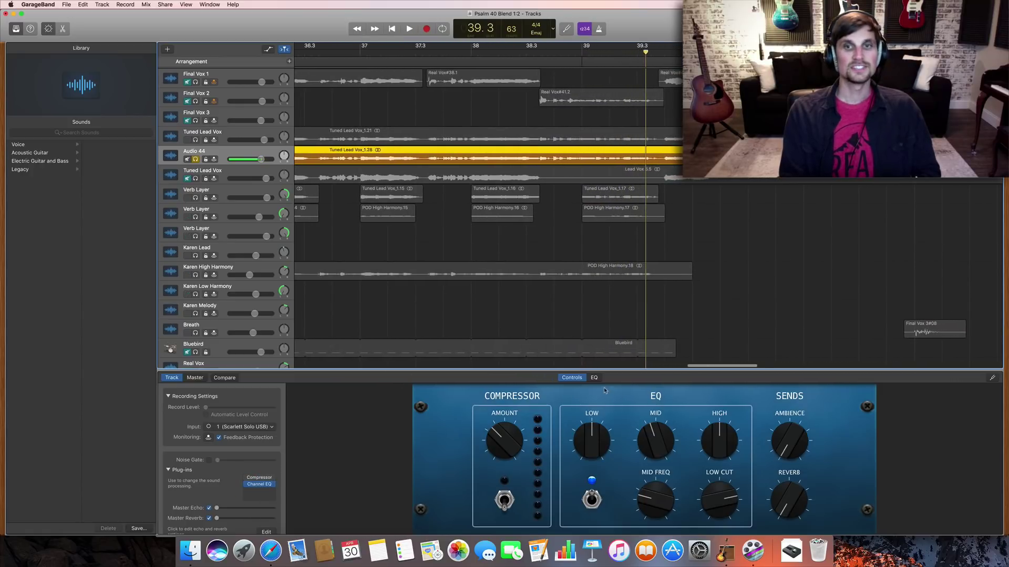
click(595, 378)
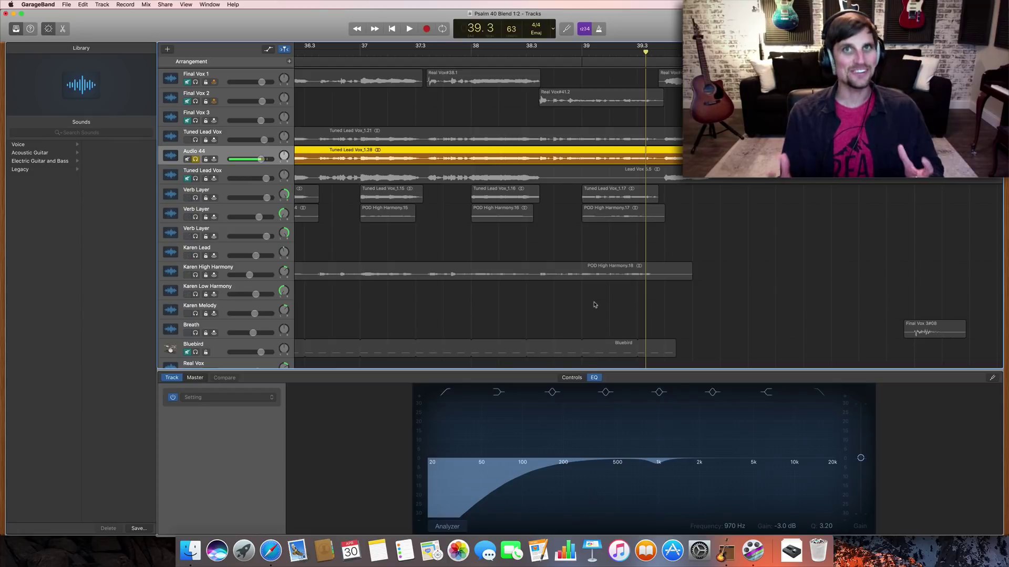
mouse_move(724, 515)
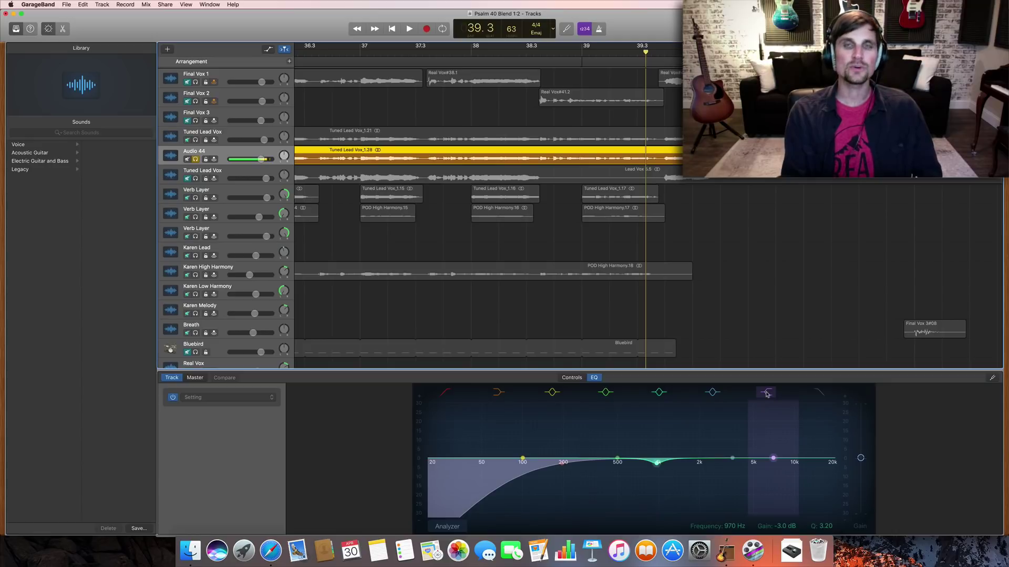
click(774, 459)
drag(771, 455, 769, 452)
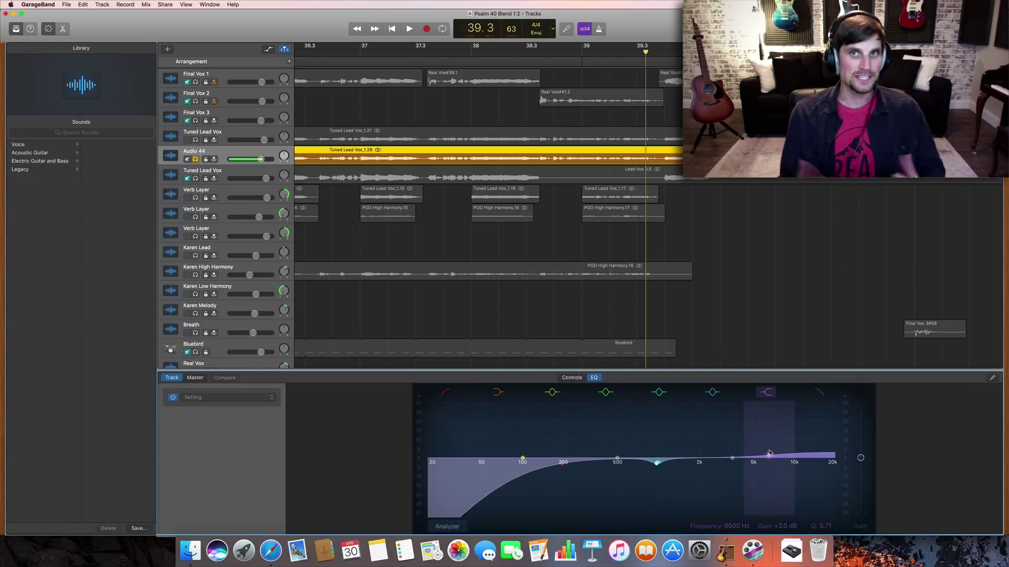
Compare with the high shelf off, then restore it at +4 dB during playback from bar 37.4
click(765, 394)
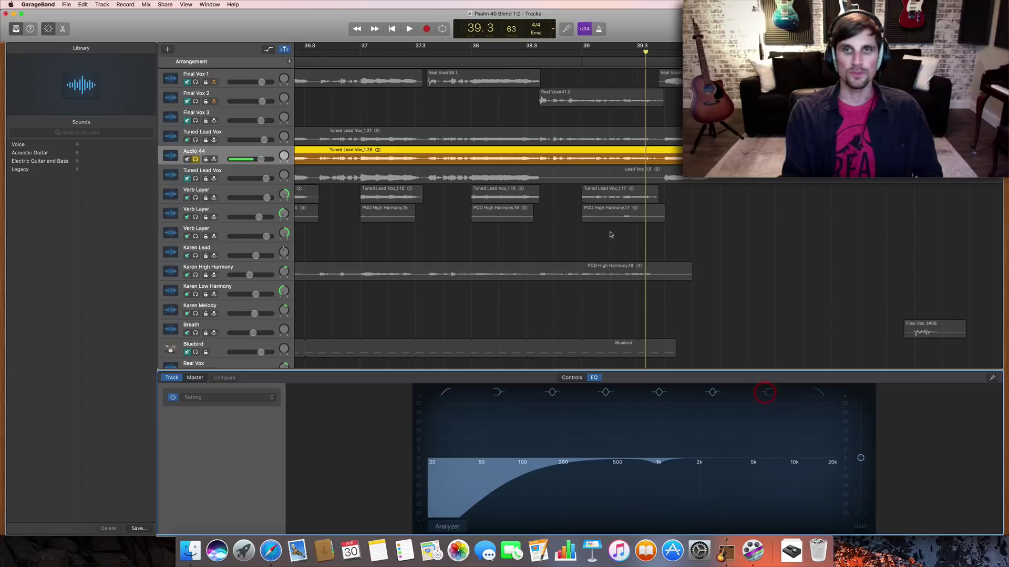
click(452, 53)
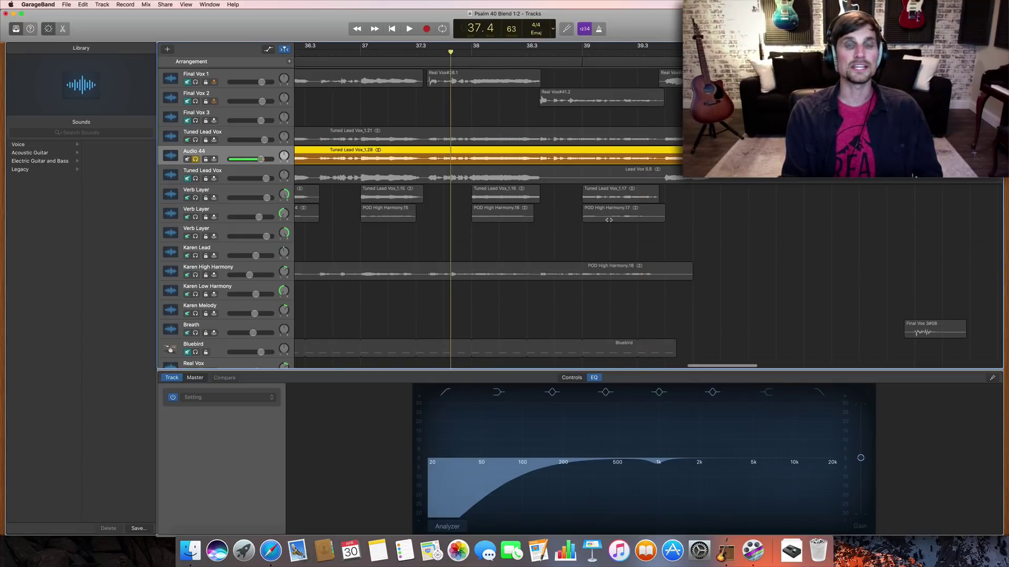
key(space)
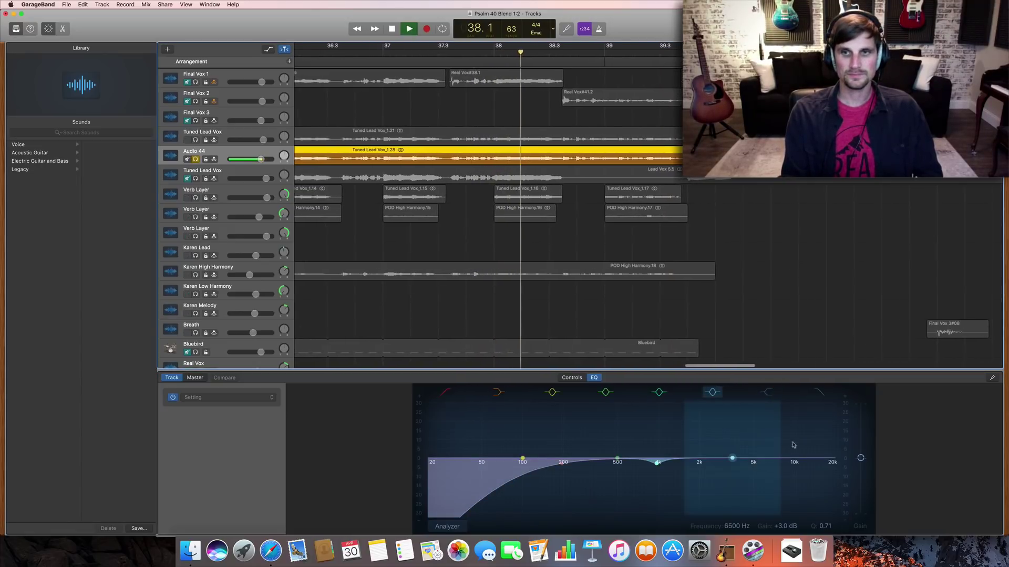
drag(769, 458, 770, 456)
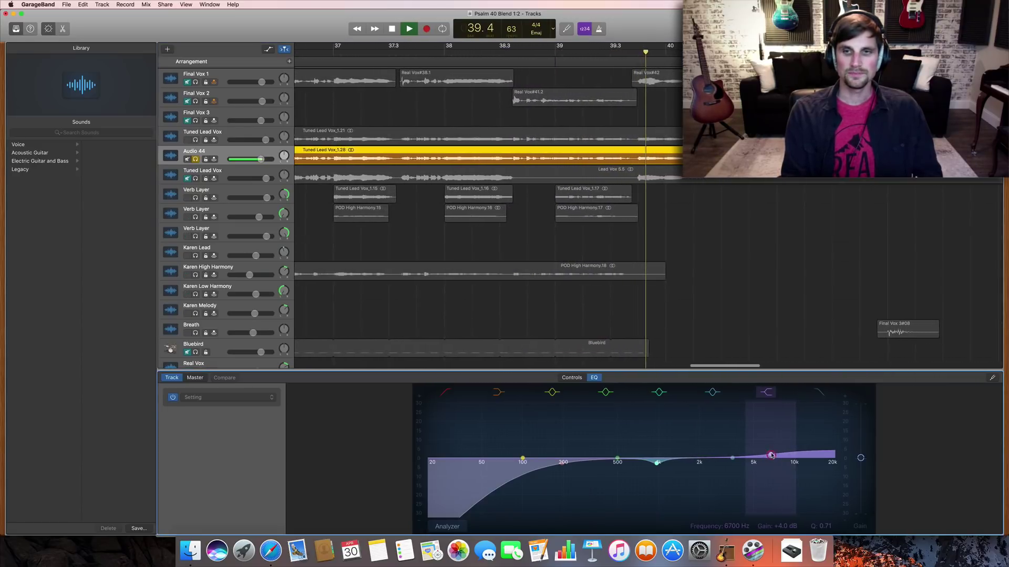
key(space)
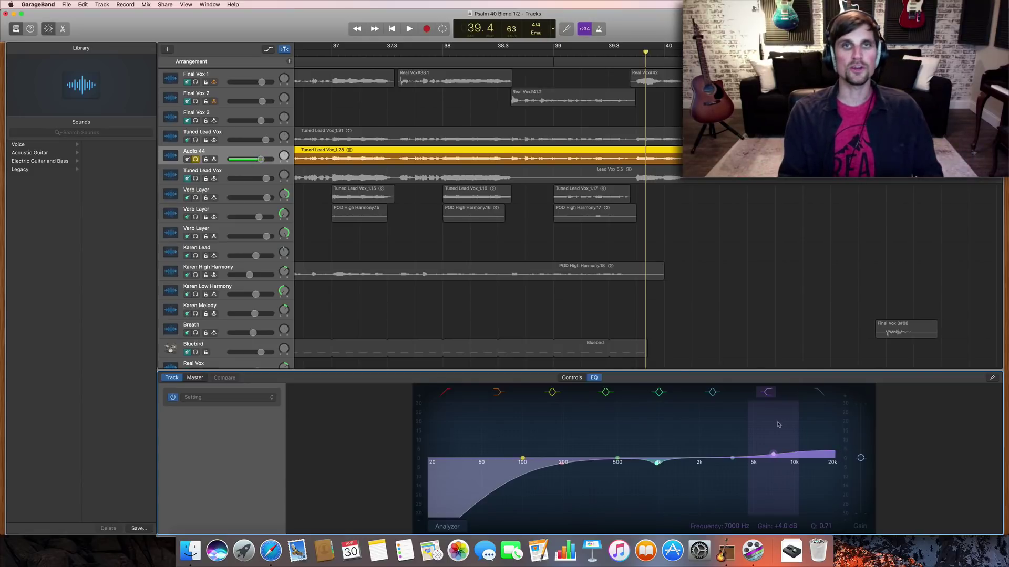
Insert a Compressor after the Channel EQ on Audio 44 and open its settings window
click(573, 378)
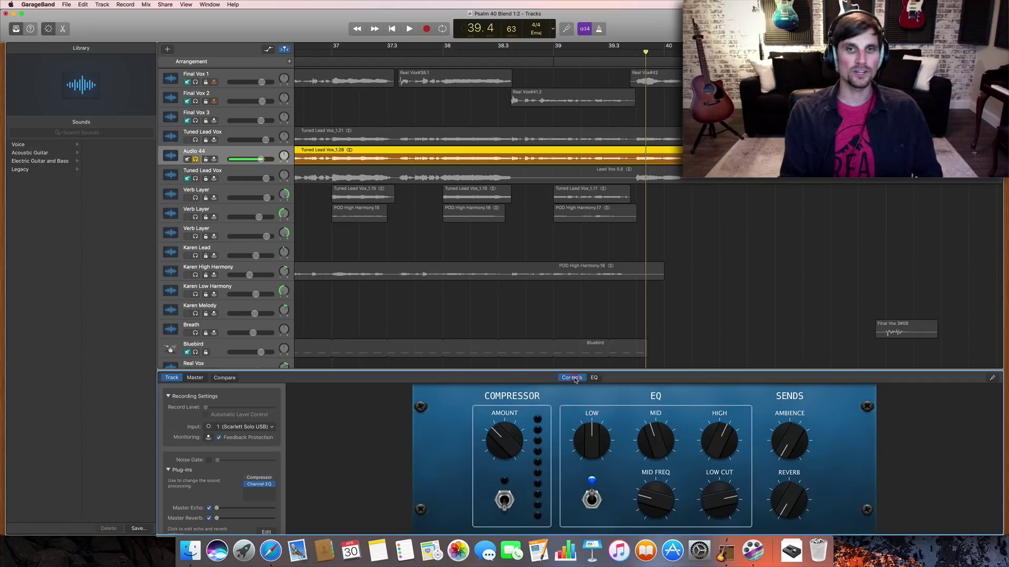
click(258, 479)
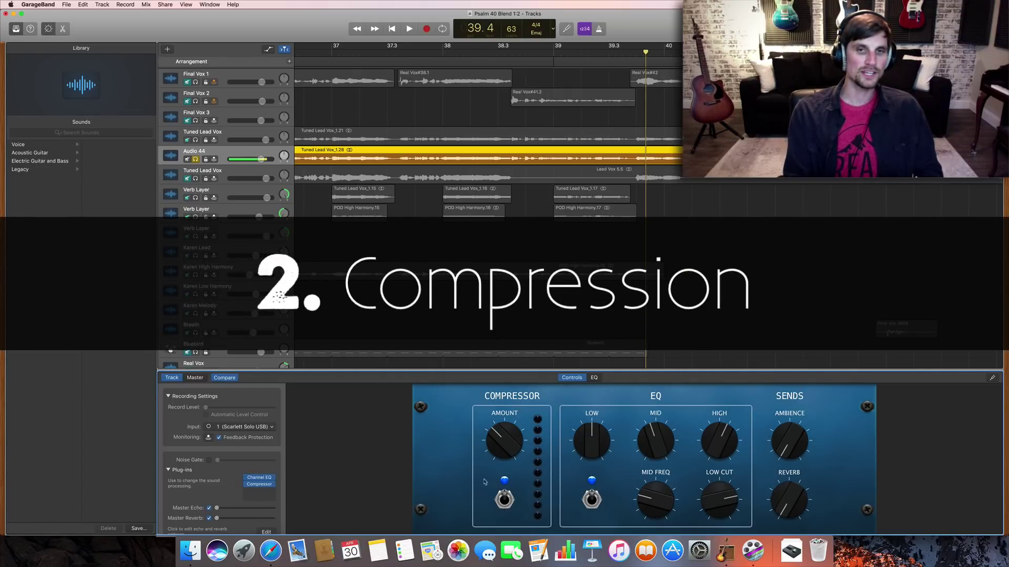
click(259, 483)
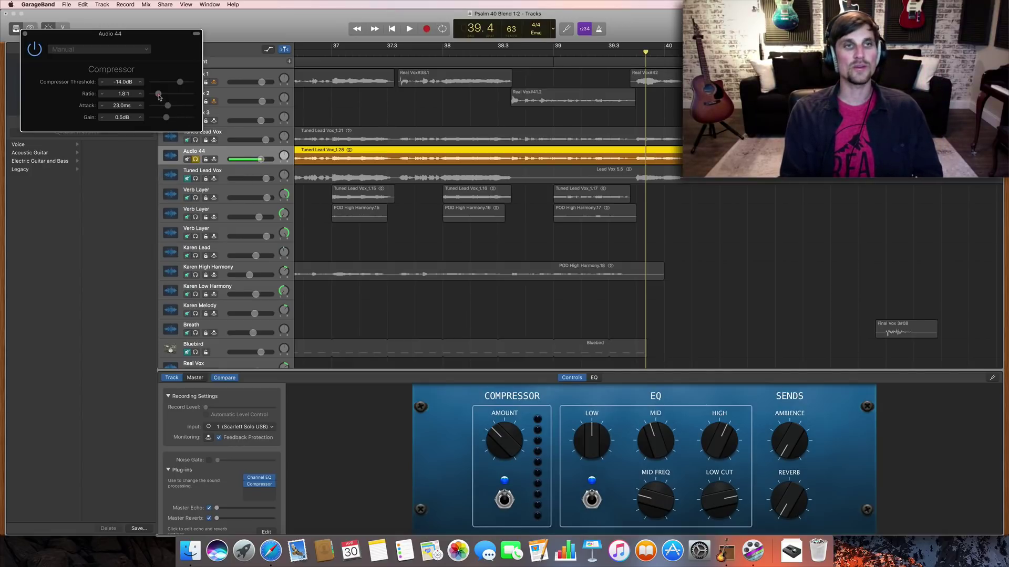
Set the Compressor ratio to about 3:1 and its output gain to 3.0 dB
drag(159, 96, 163, 96)
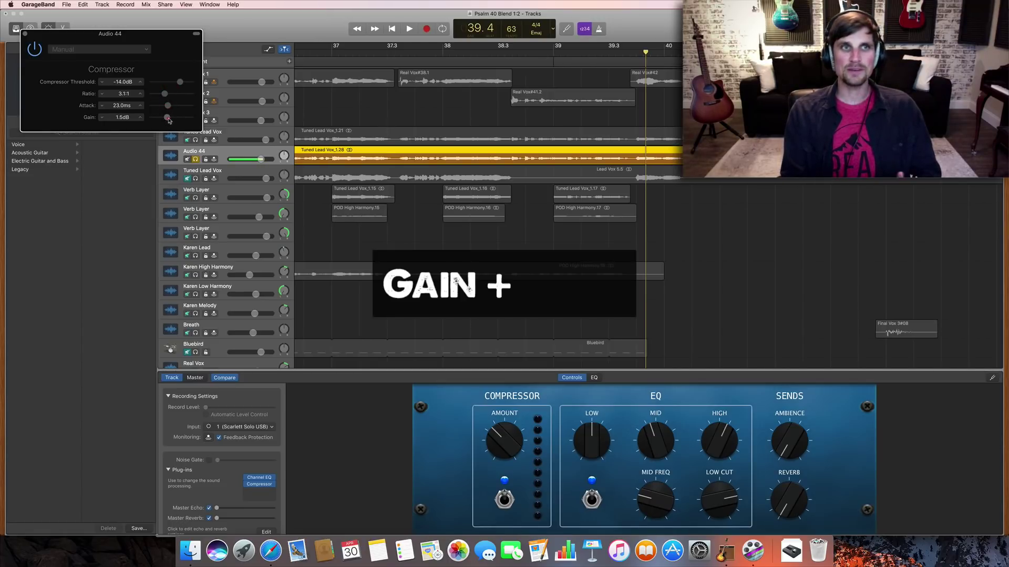
drag(168, 121, 169, 121)
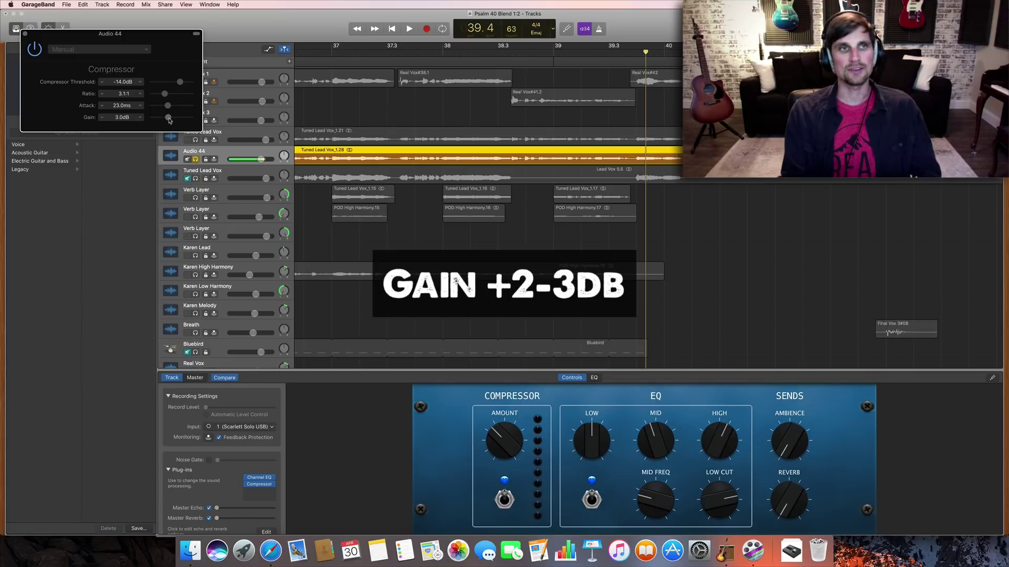
click(169, 119)
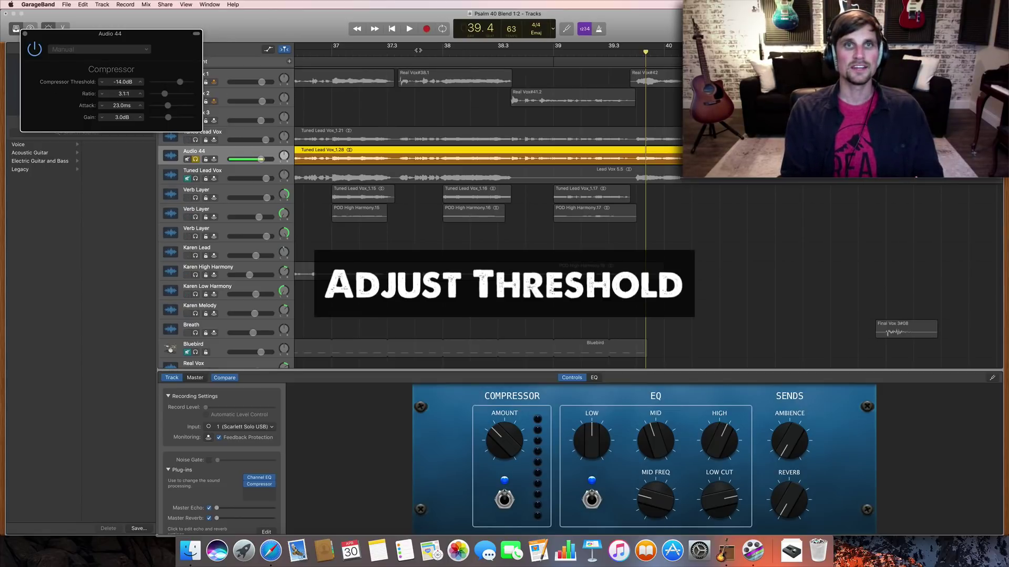
Lower the Compressor threshold to −26.0 dB, auditioning the vocal phrase around bar 37
key(space)
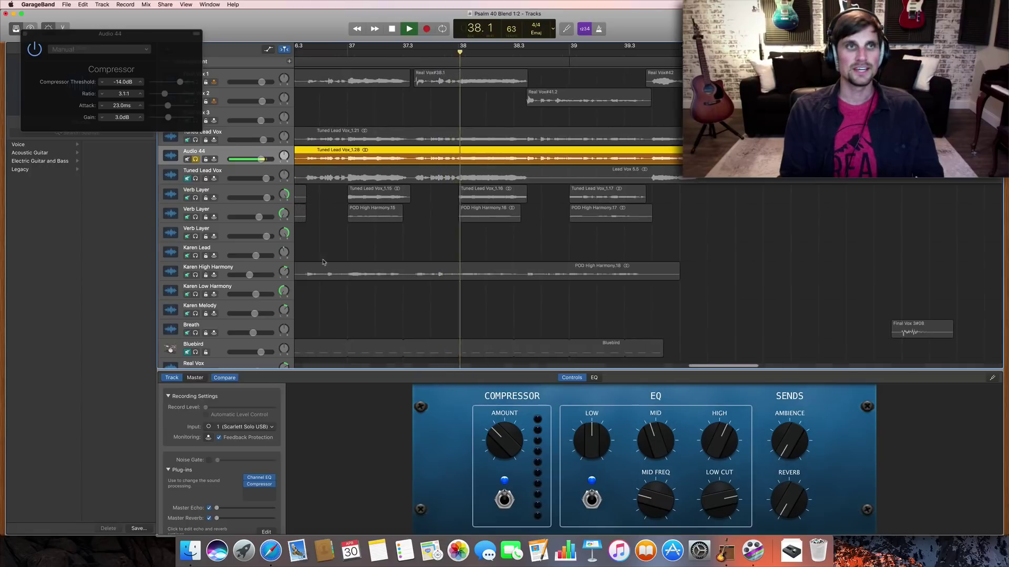
key(space)
drag(180, 81, 181, 85)
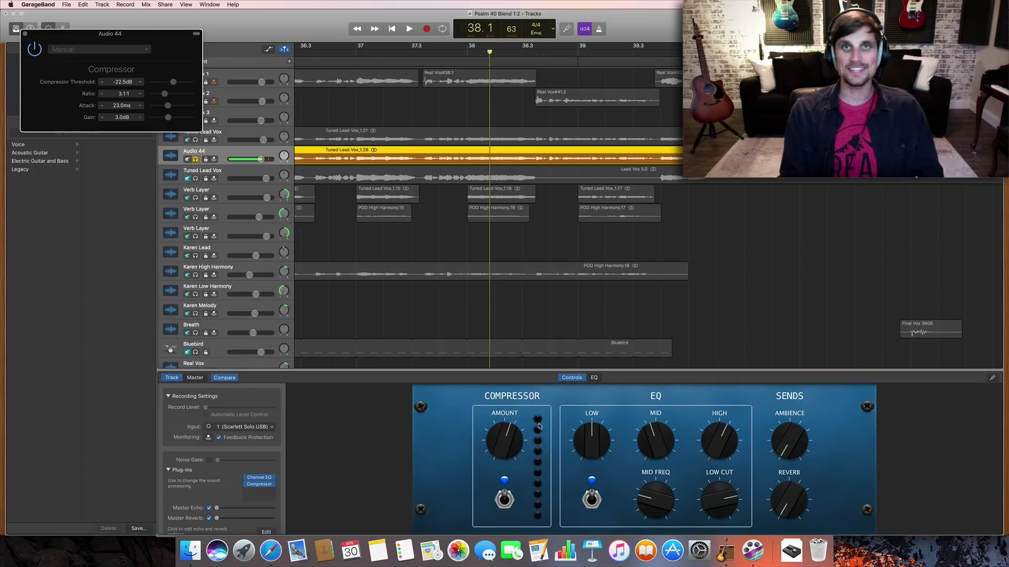
click(426, 58)
key(space)
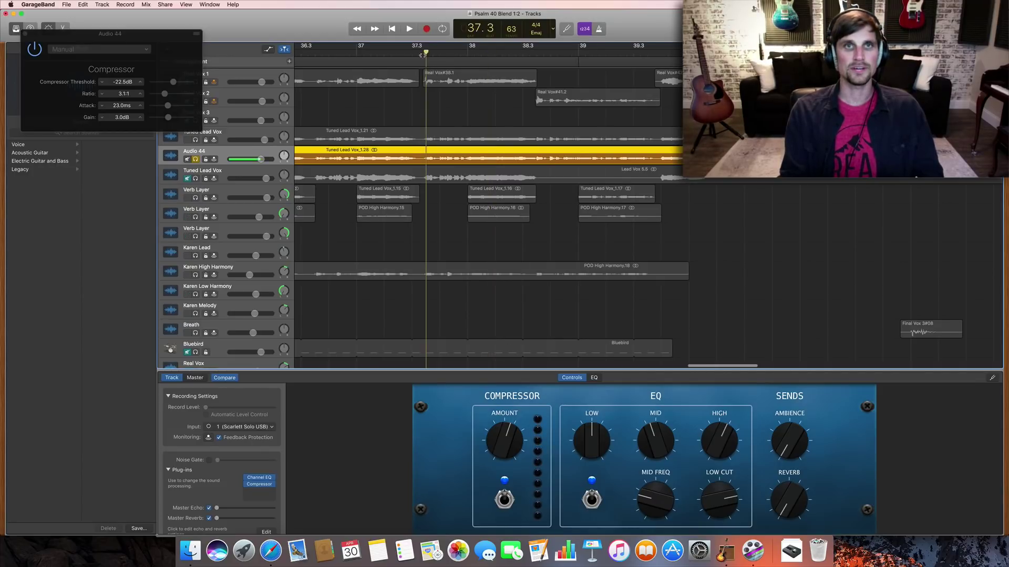
drag(174, 83, 169, 85)
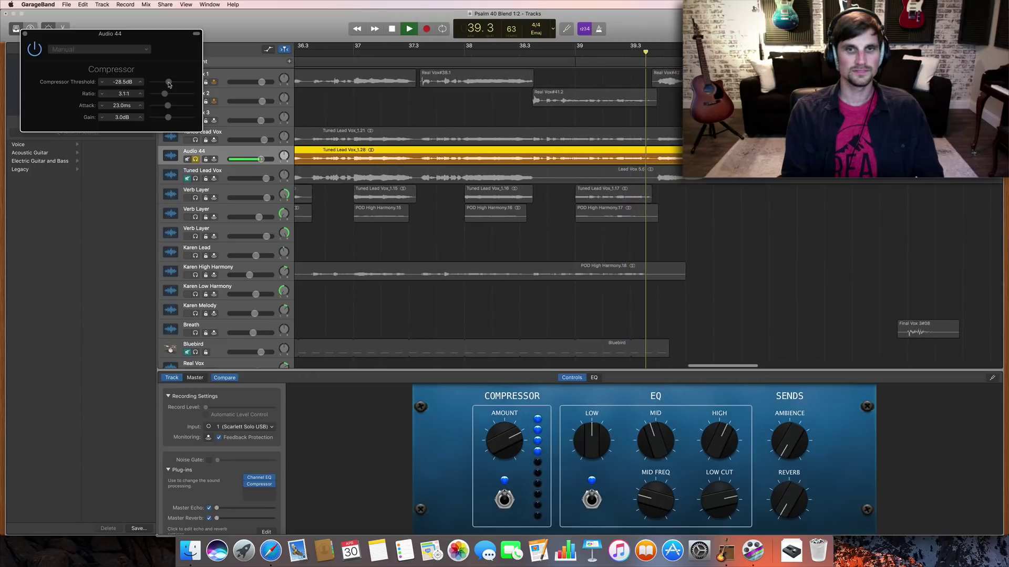
key(space)
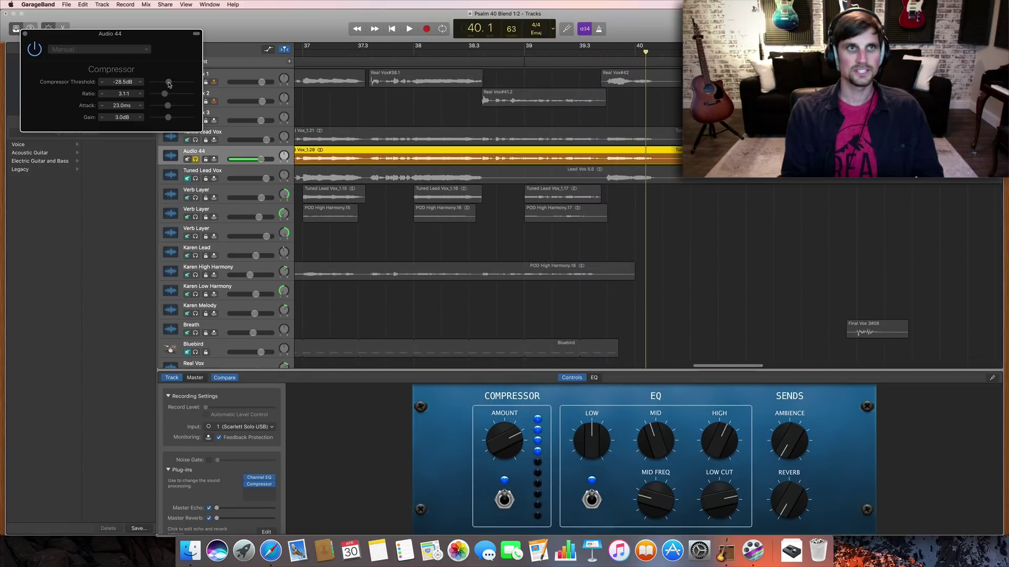
click(398, 54)
key(space)
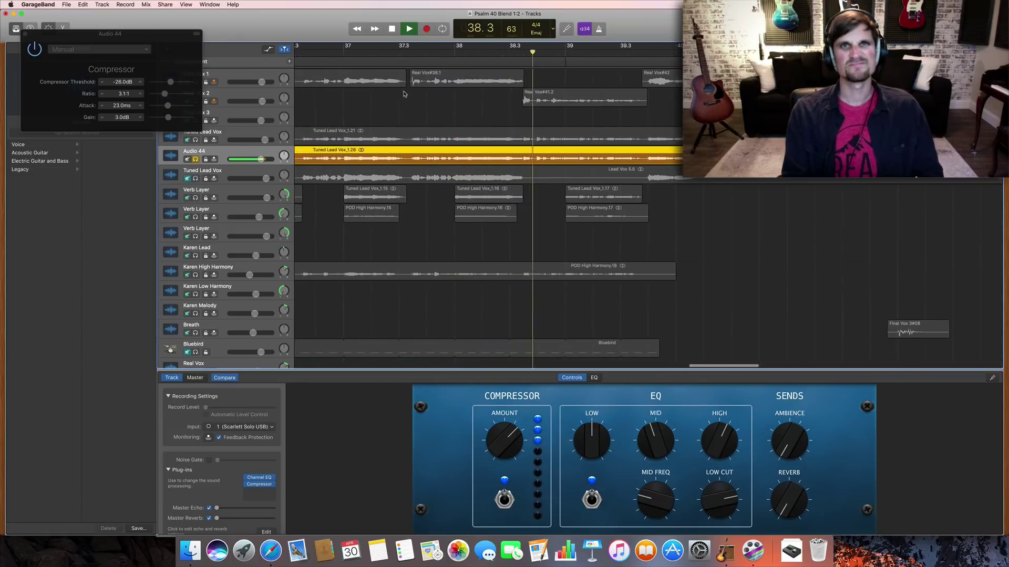
key(space)
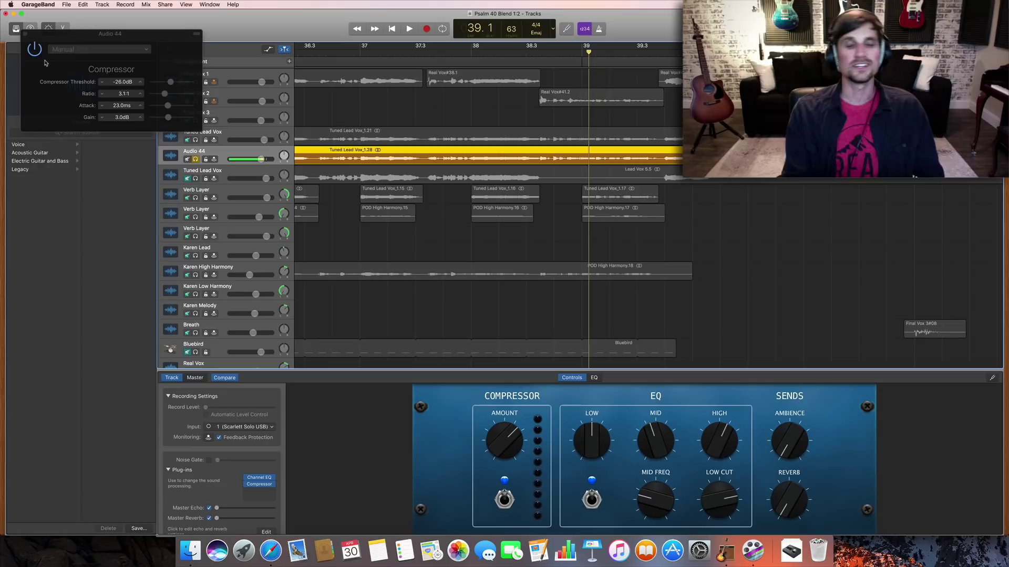
Close the Compressor window and compare the vocal with compression off, then back on
click(25, 34)
click(429, 54)
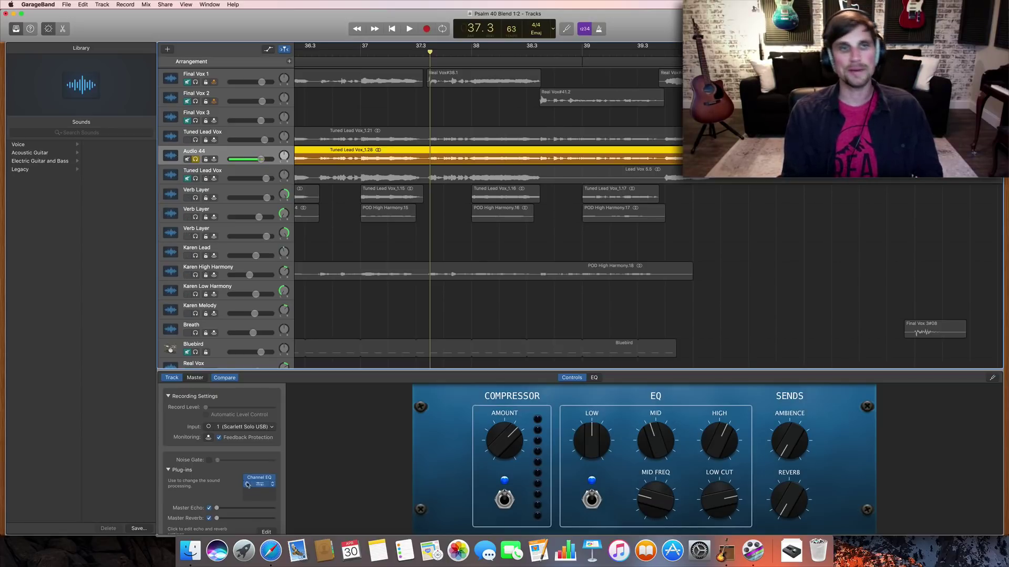
click(245, 484)
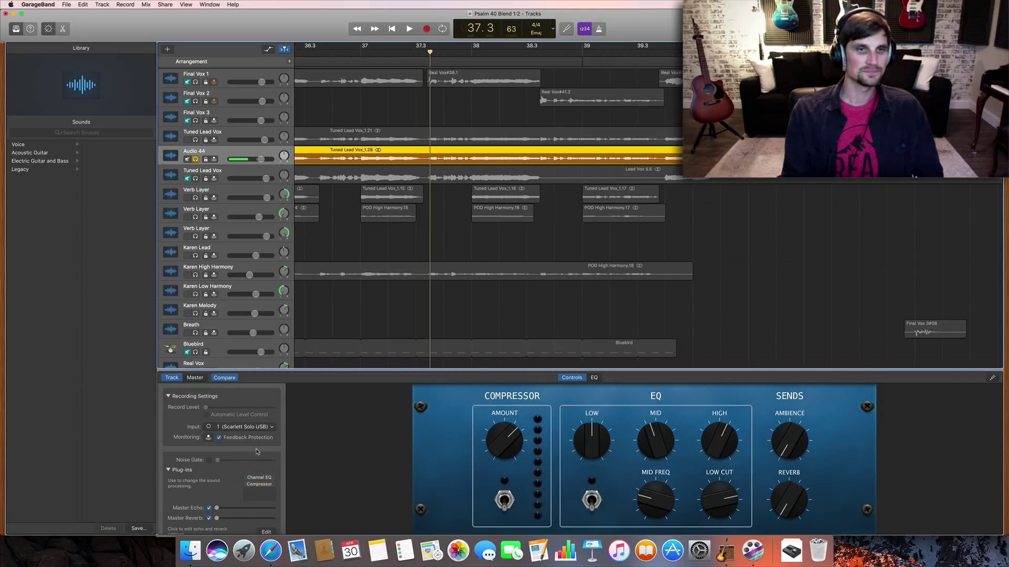
key(space)
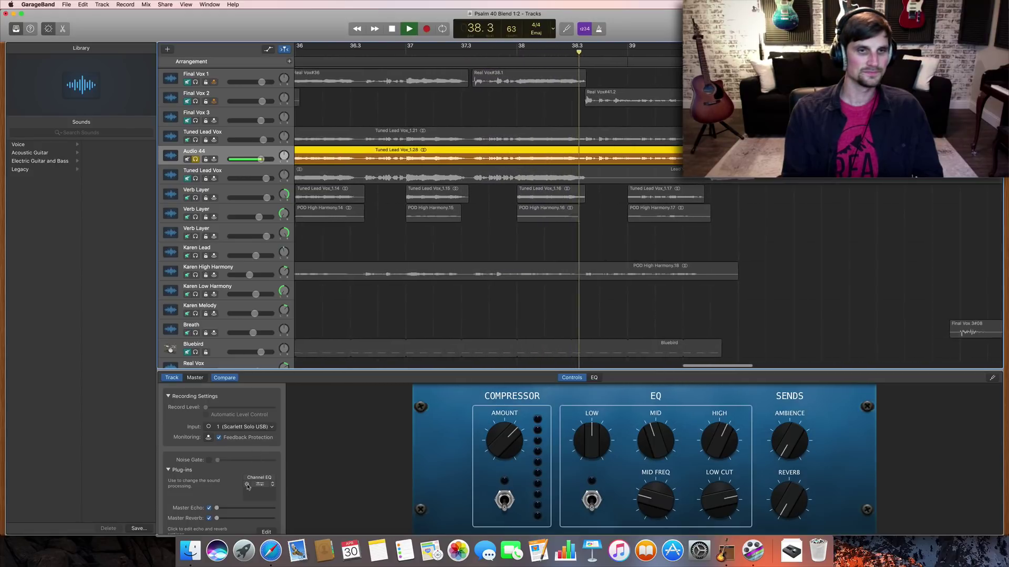
click(246, 484)
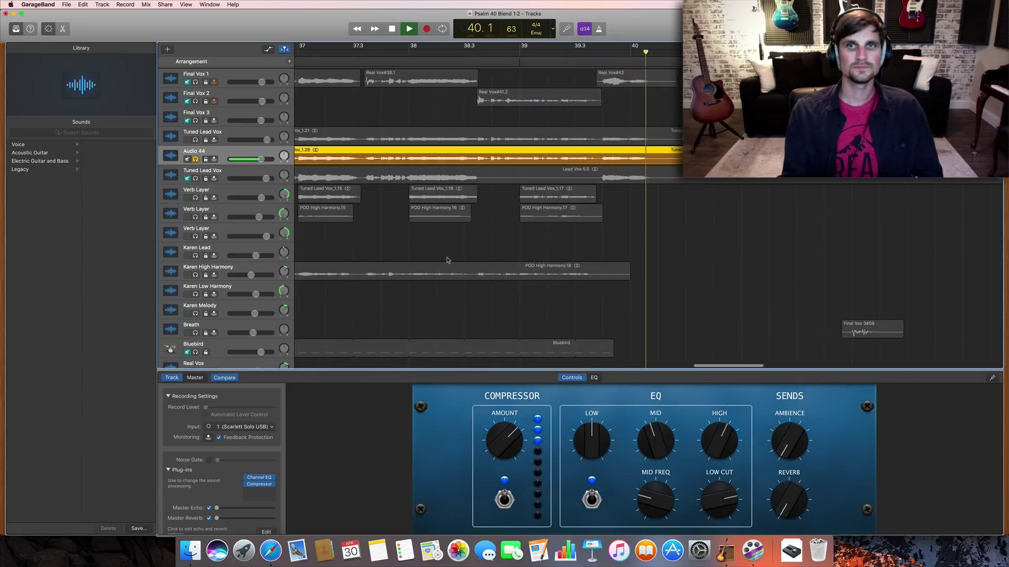
key(space)
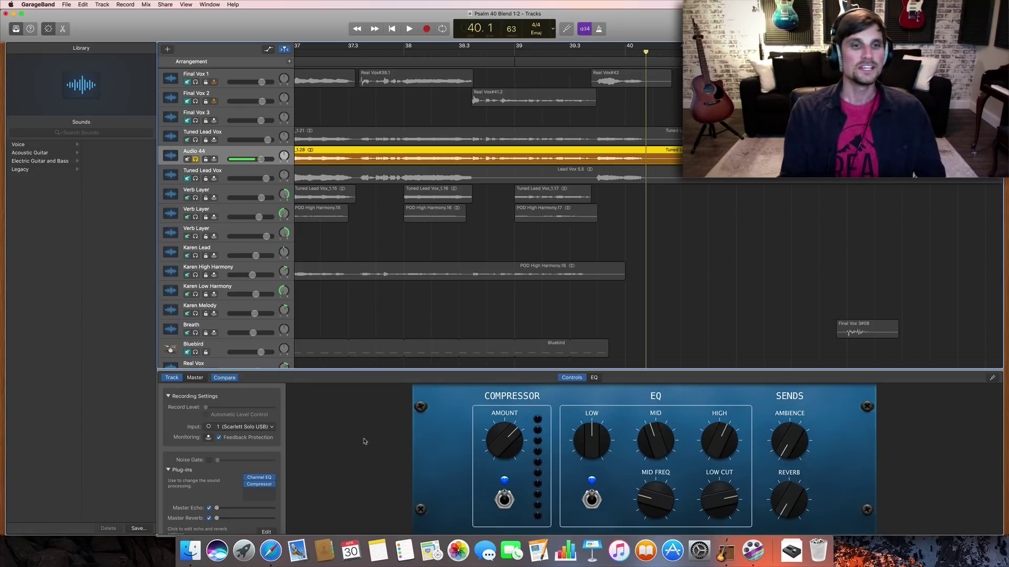
scroll(221, 457, down, 2)
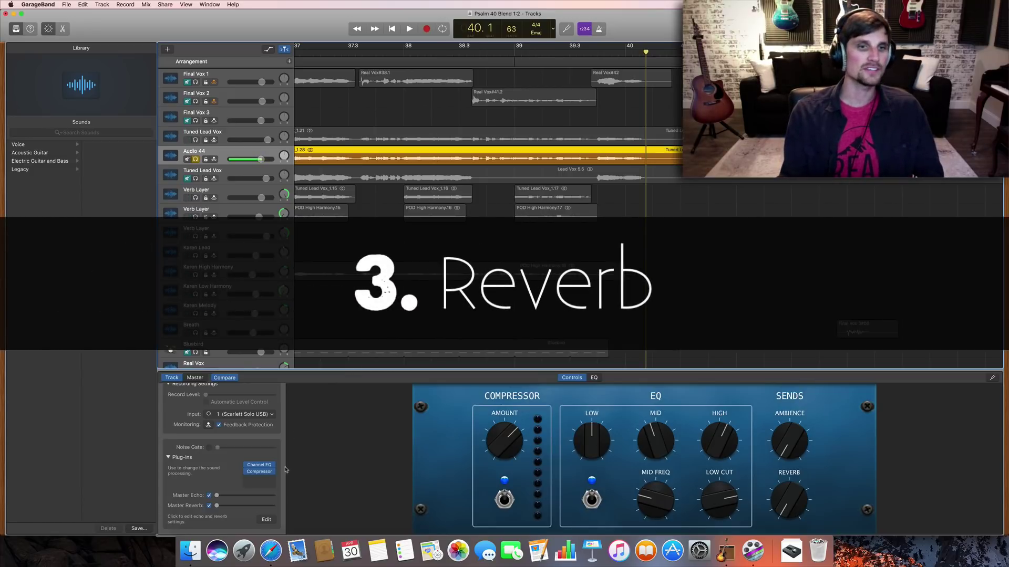
Add a PlatinumVerb reverb in the slot after the Compressor on the vocal track
click(260, 477)
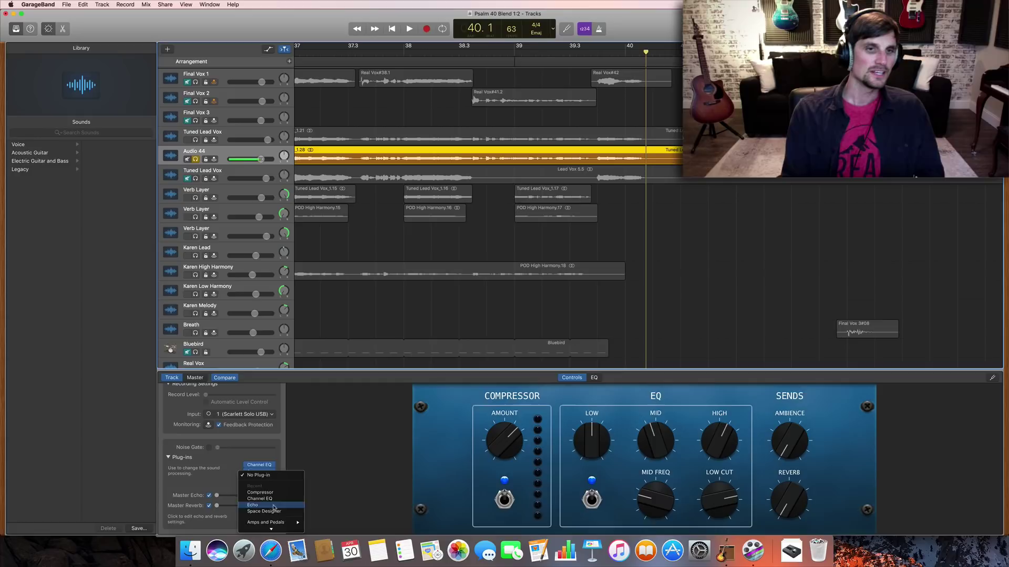
scroll(274, 507, down, 5)
mouse_move(273, 507)
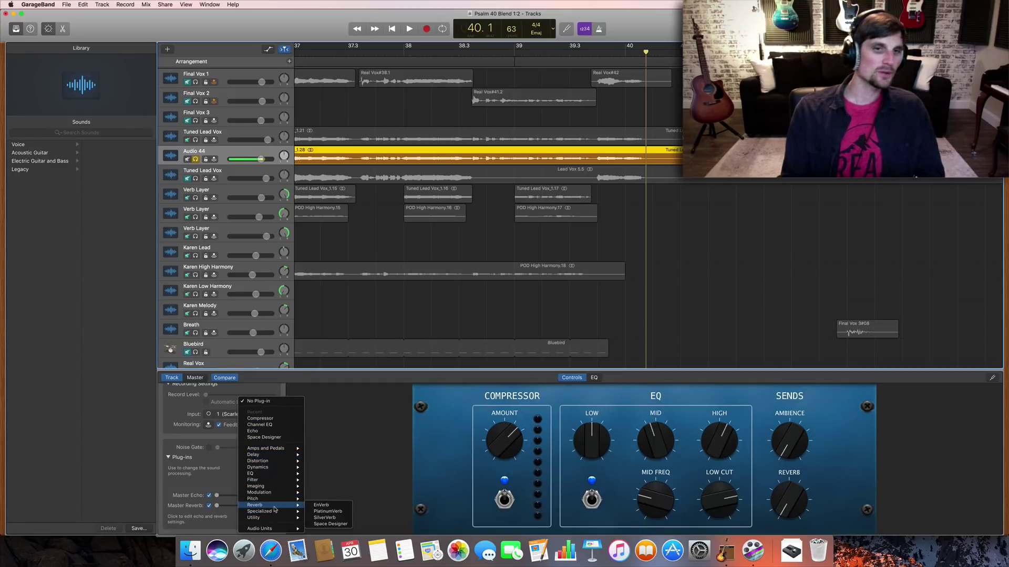
click(337, 513)
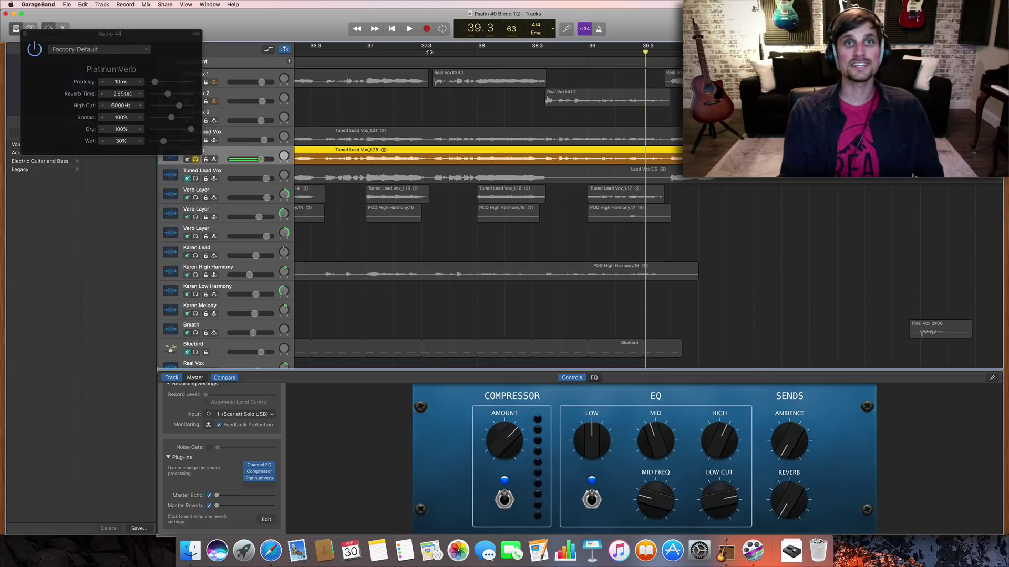
Play the vocal from bar 37.3 to hear the default reverb, then stop
click(429, 52)
key(space)
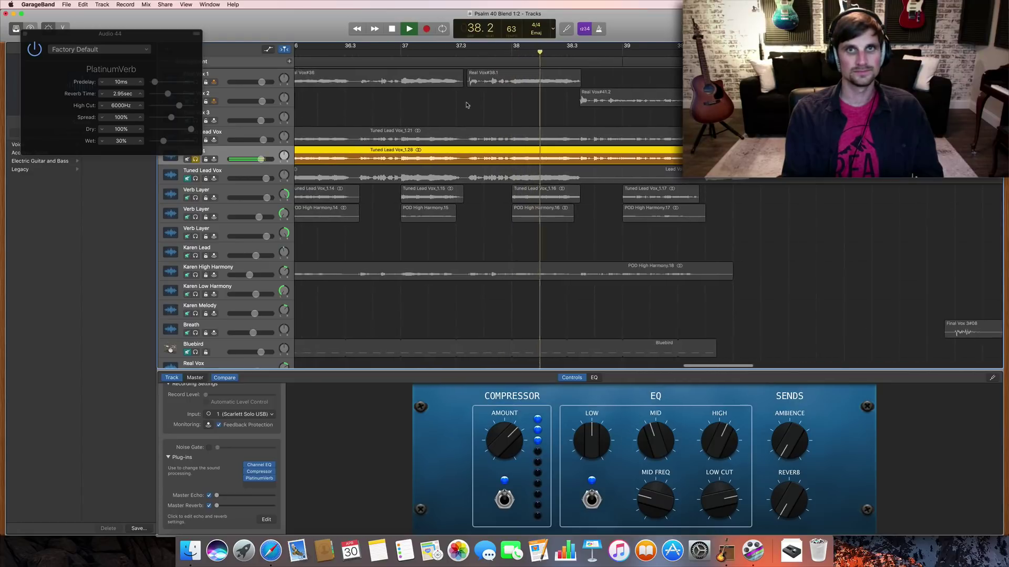
key(space)
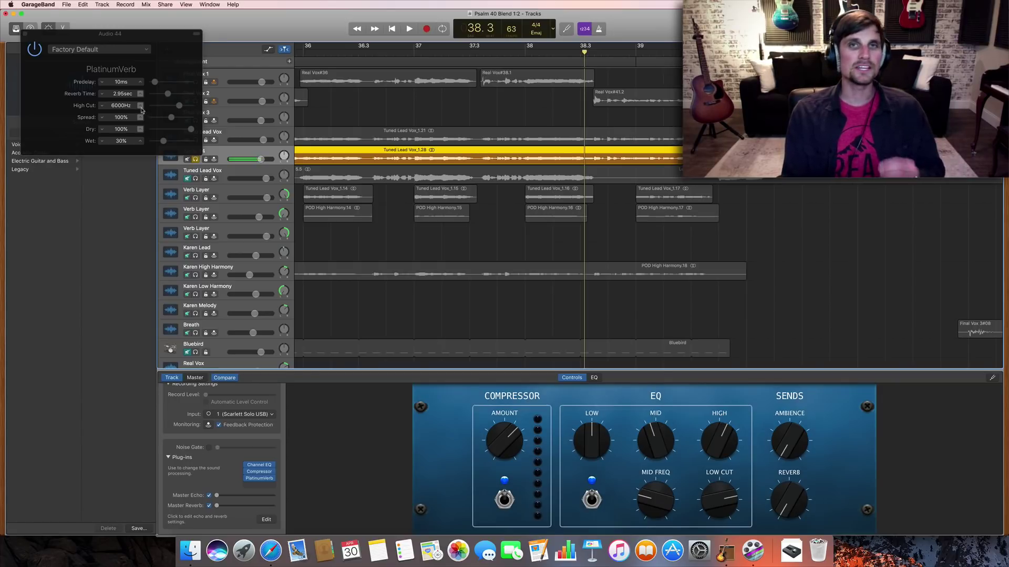
Switch PlatinumVerb to the Church preset and listen to it from bar 37.3
click(107, 52)
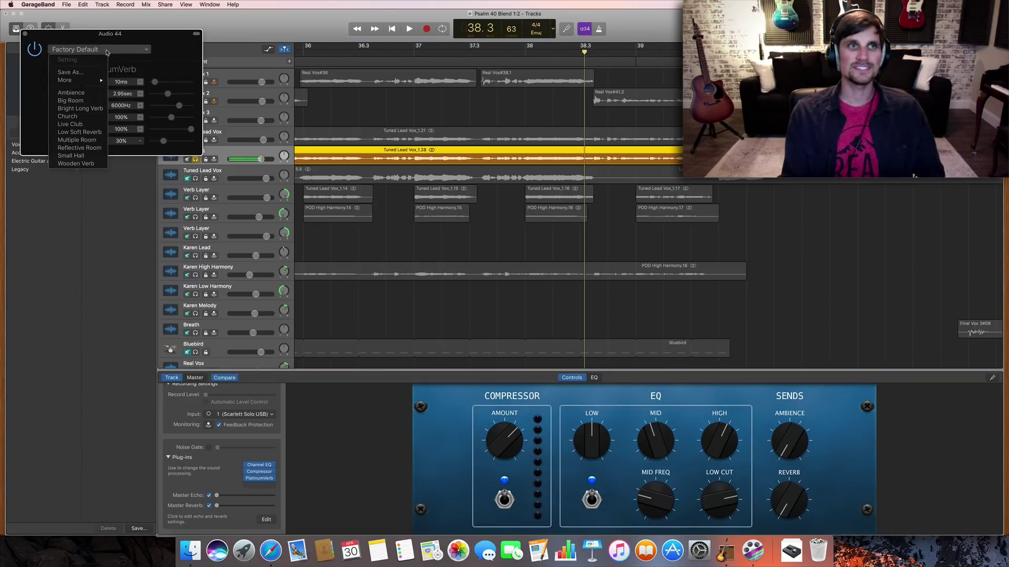
click(84, 119)
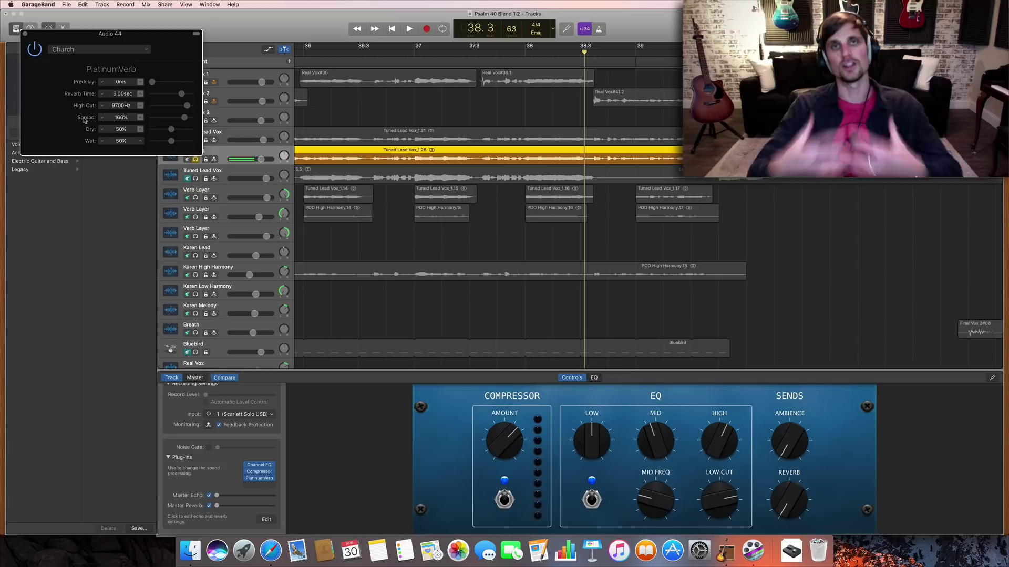
click(476, 52)
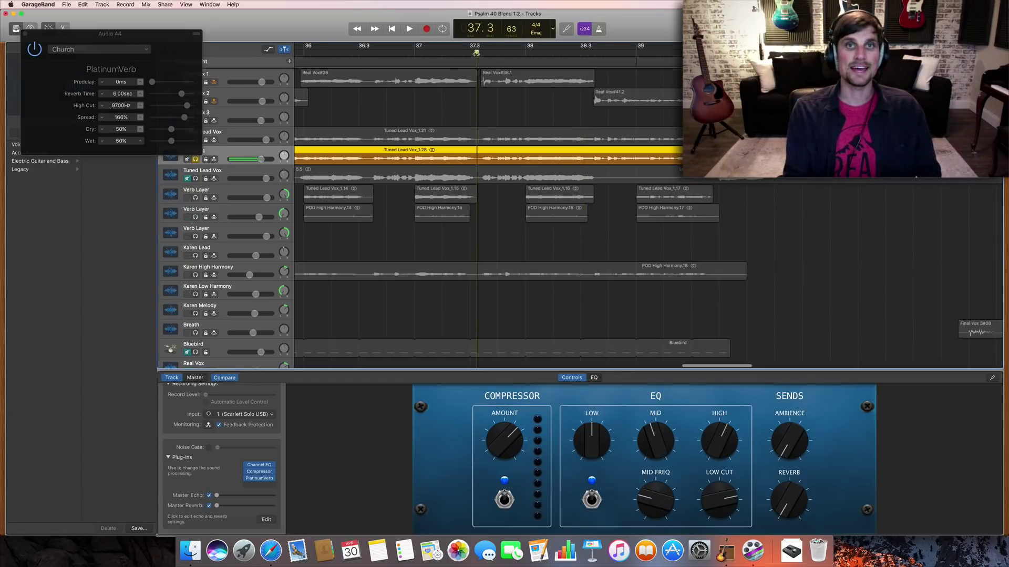
key(space)
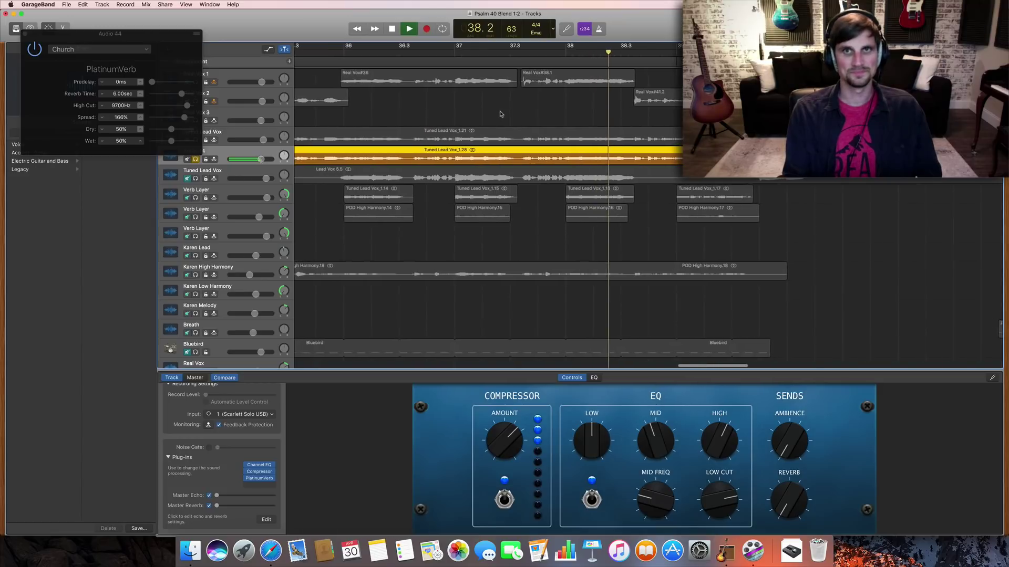
key(space)
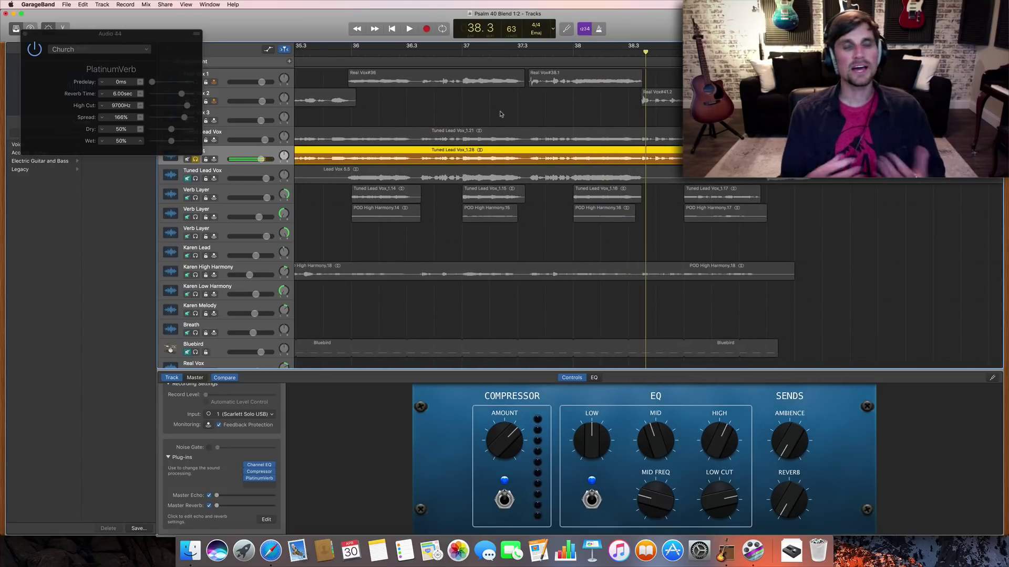
click(324, 100)
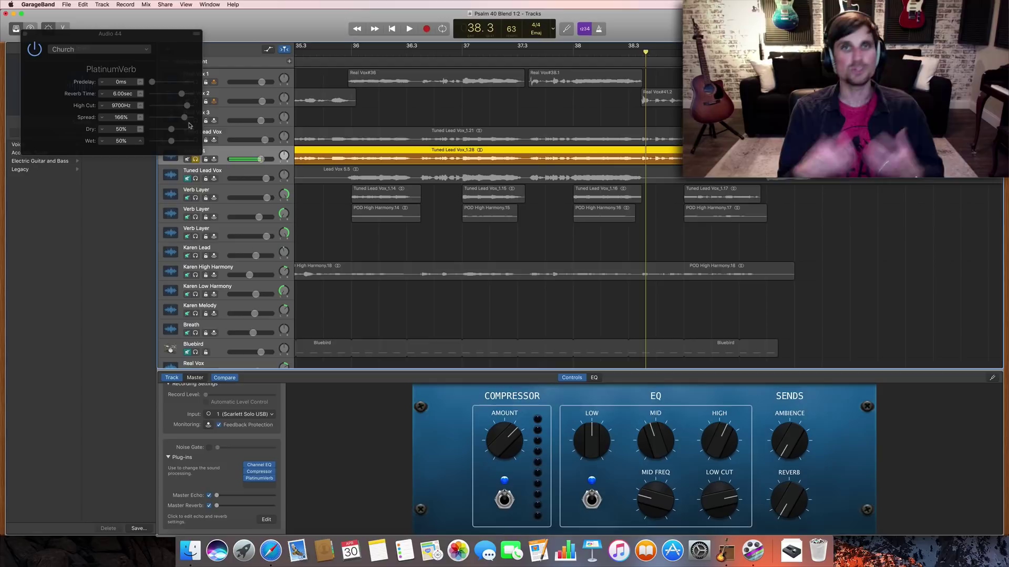
click(109, 59)
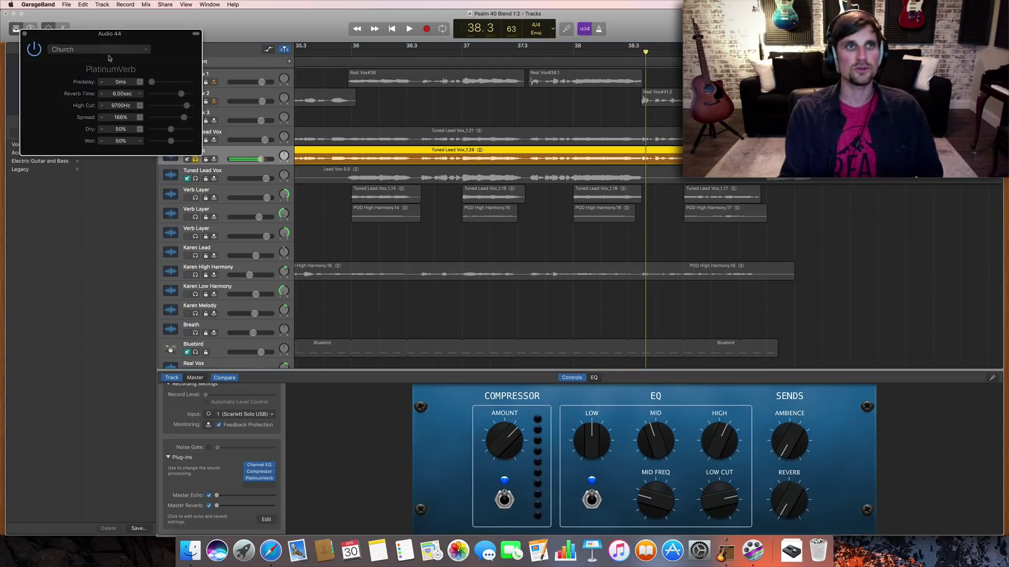
click(107, 50)
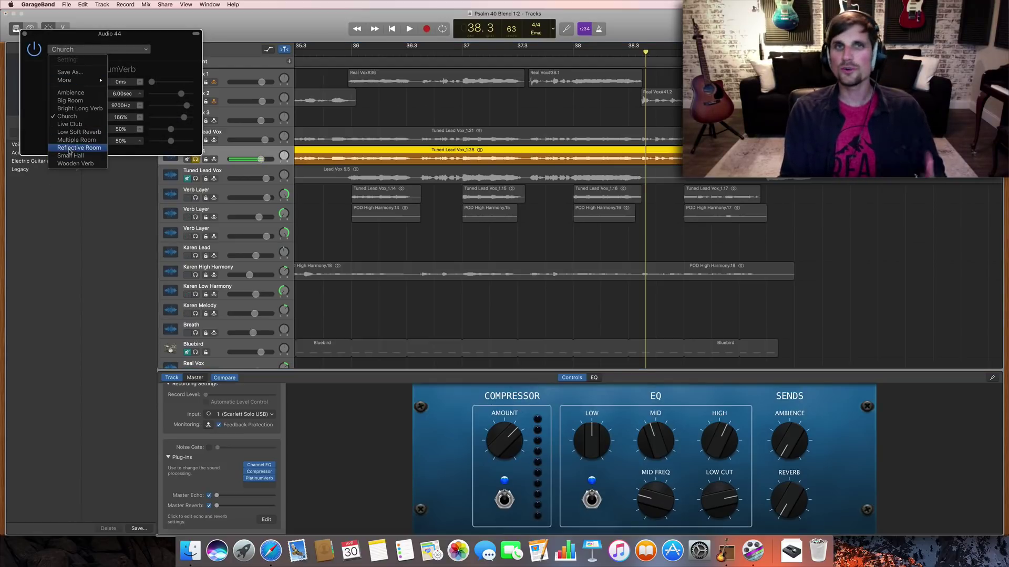
click(181, 54)
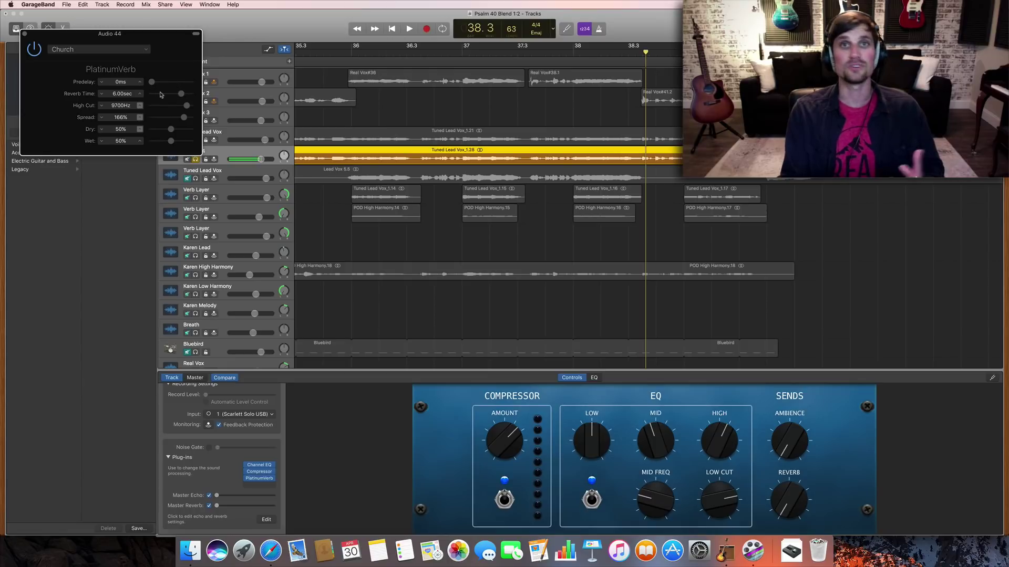
click(105, 49)
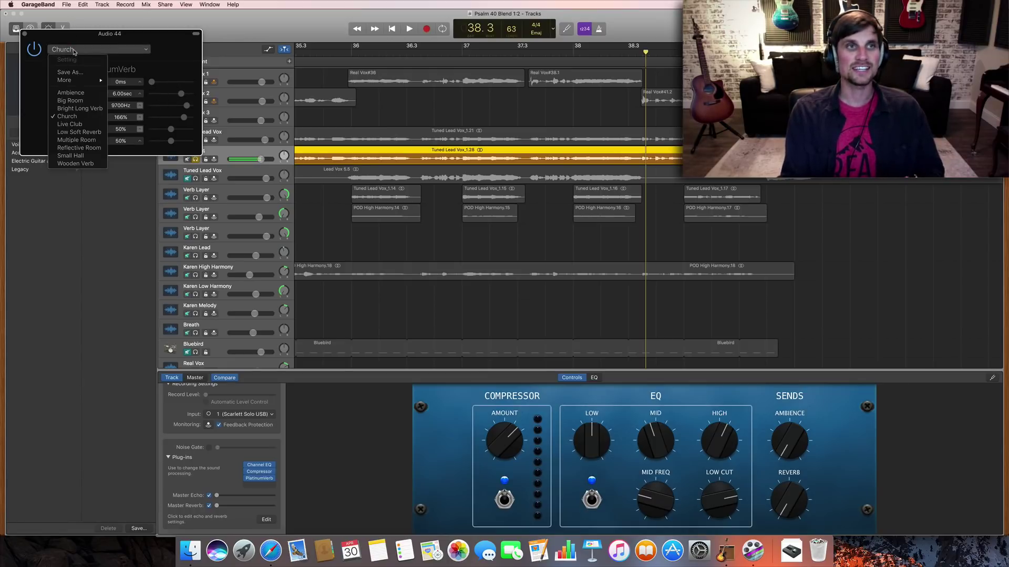
click(169, 67)
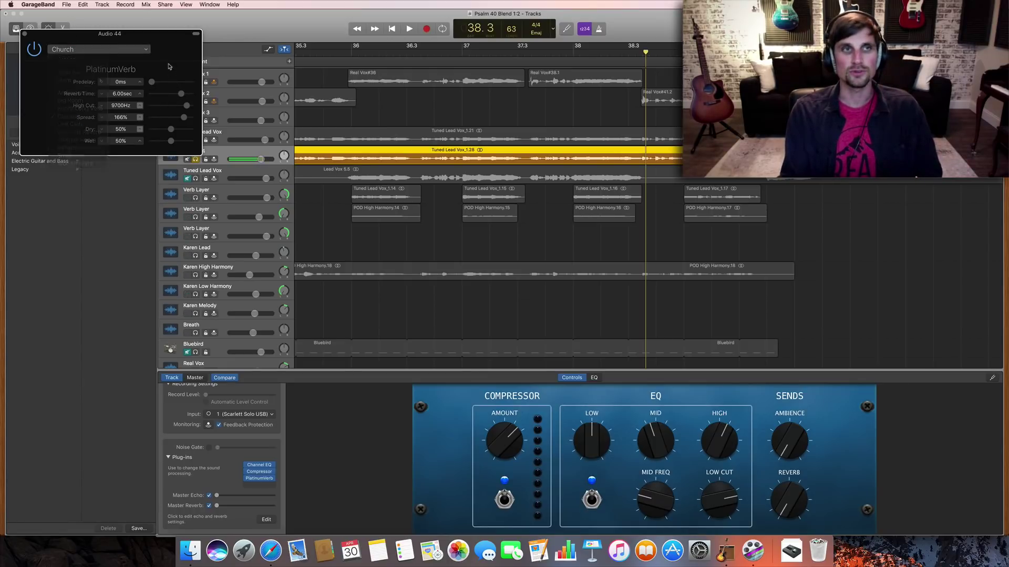